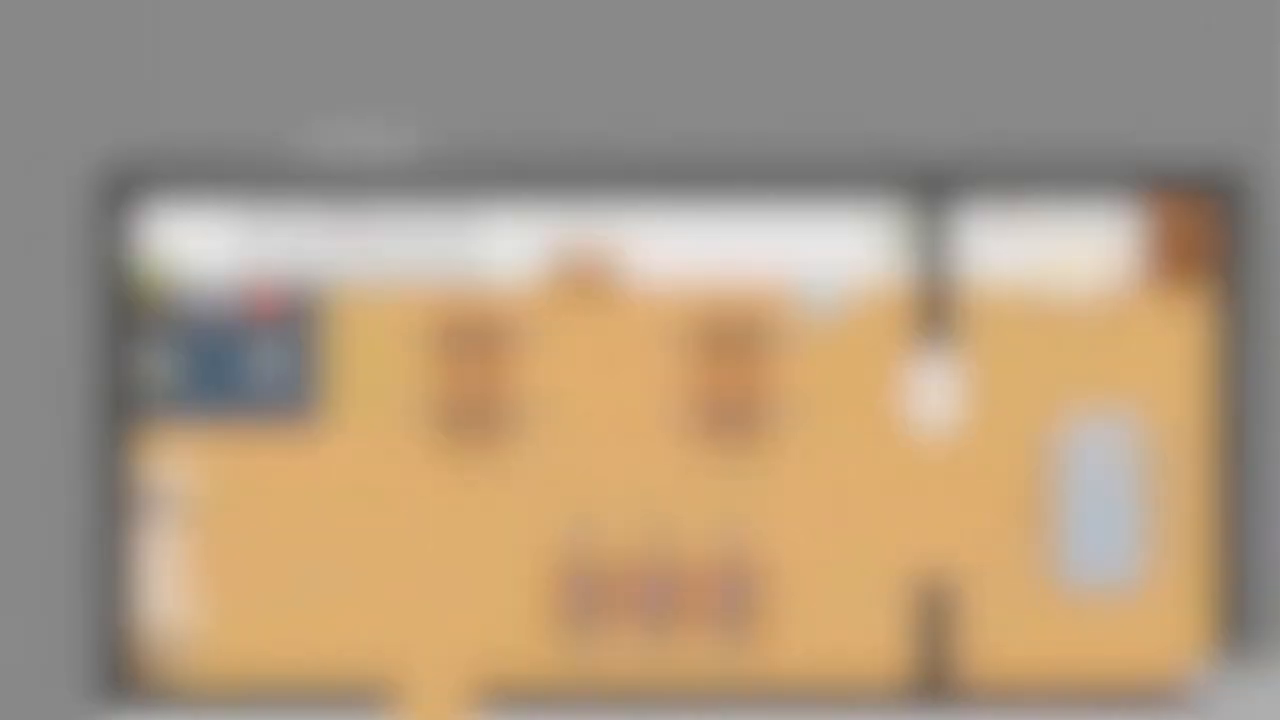
# Step: Add a tile layer named whiteboard to map.json in Tiled and move it directly below the entry-from-boat layer
pyautogui.click(1015, 392)
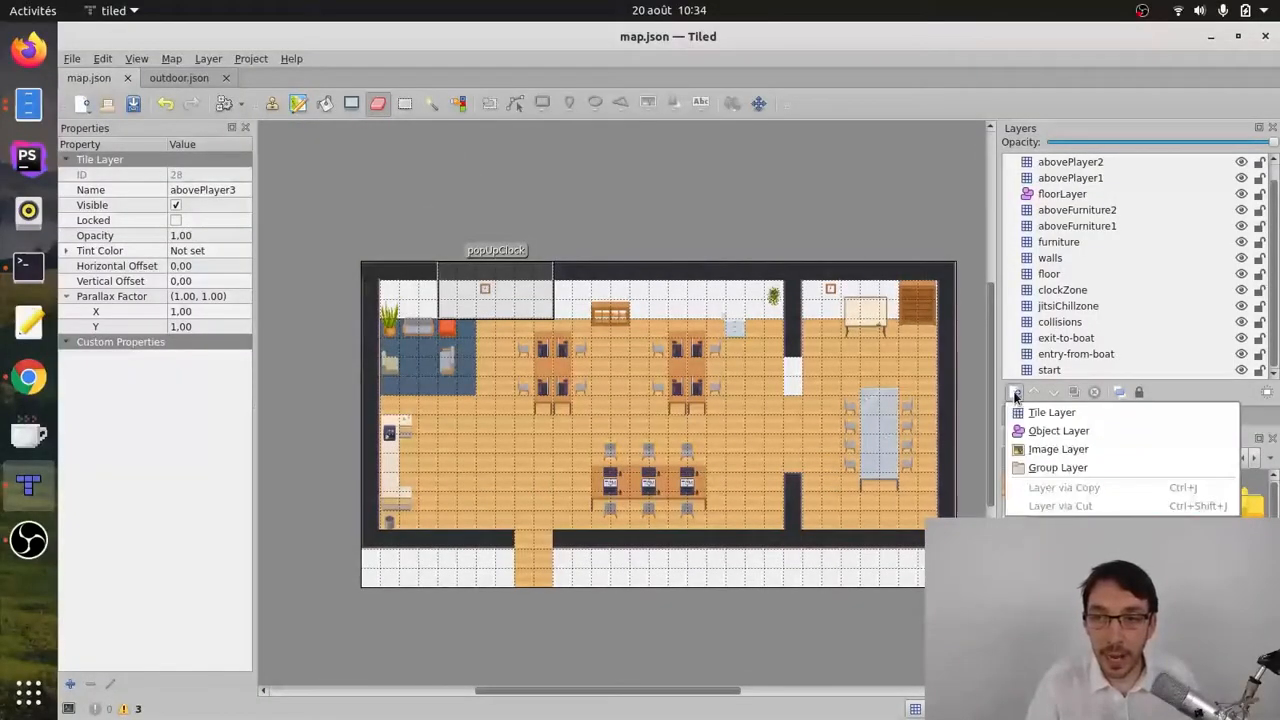
pyautogui.click(1043, 411)
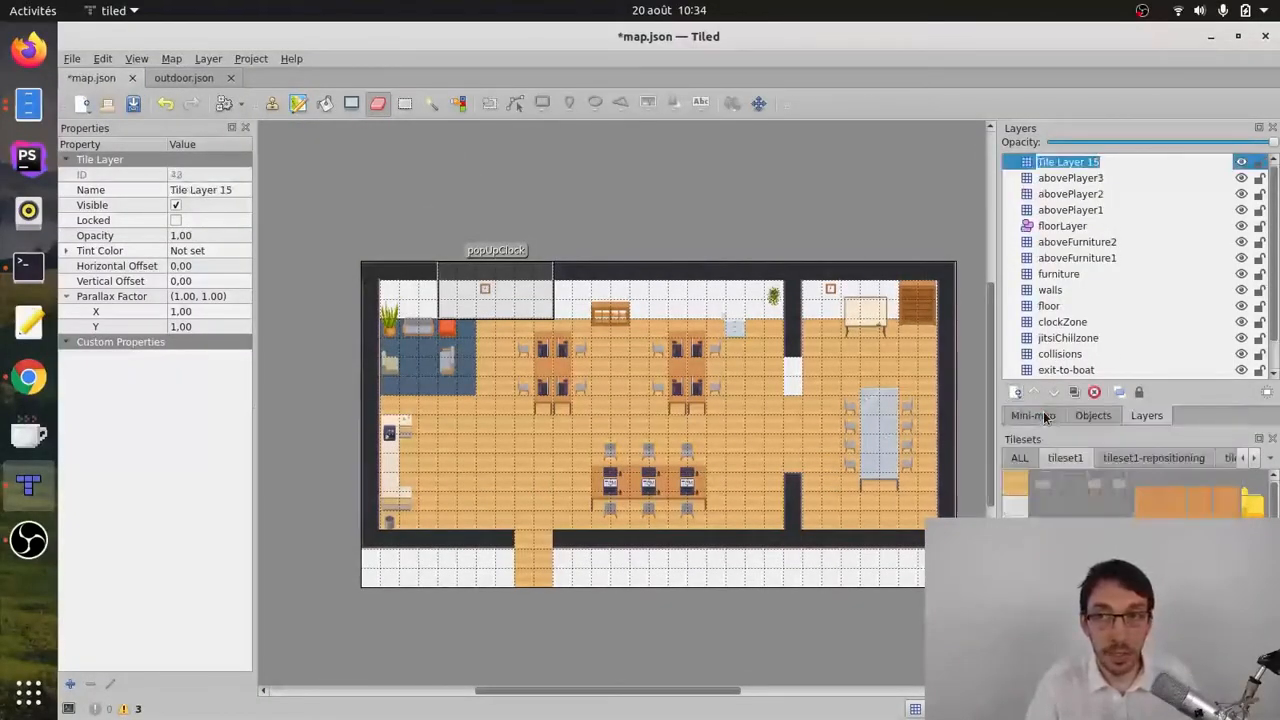
pyautogui.write('whiteb')
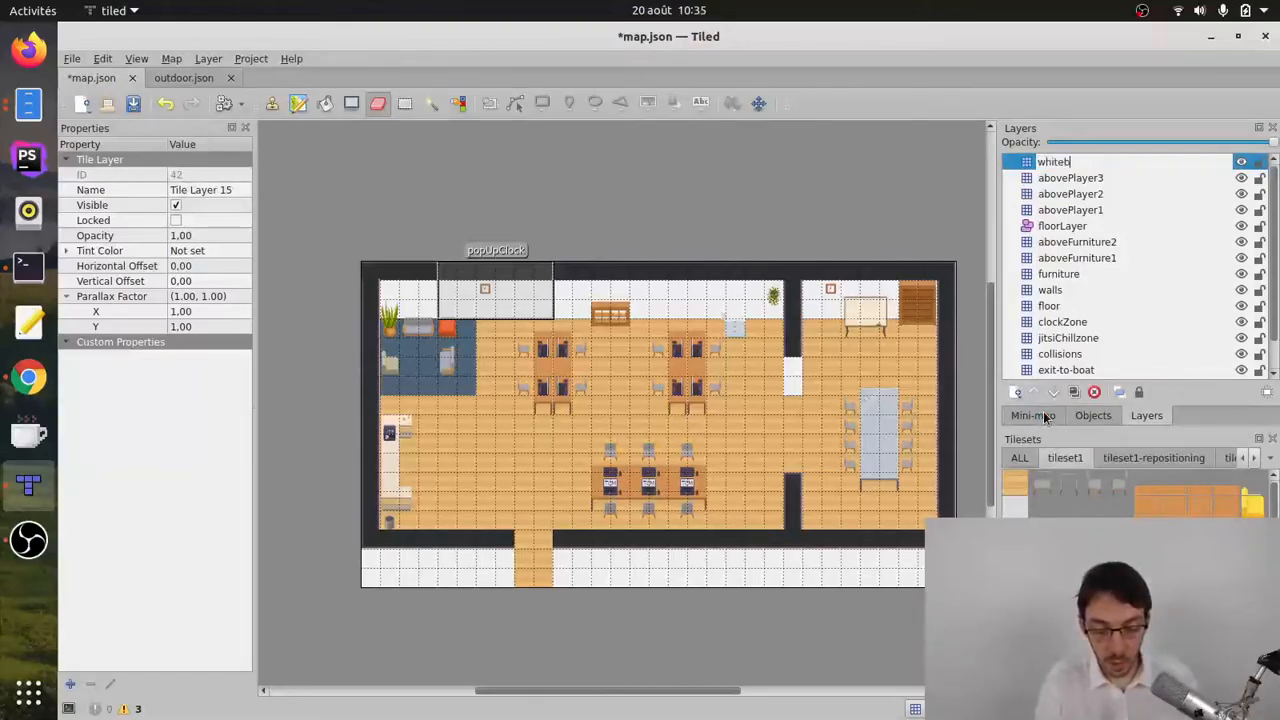
pyautogui.write('oard')
pyautogui.press('Return')
pyautogui.moveTo(1064, 162); pyautogui.dragTo(1062, 360)
pyautogui.scroll(-1, 1080, 326)
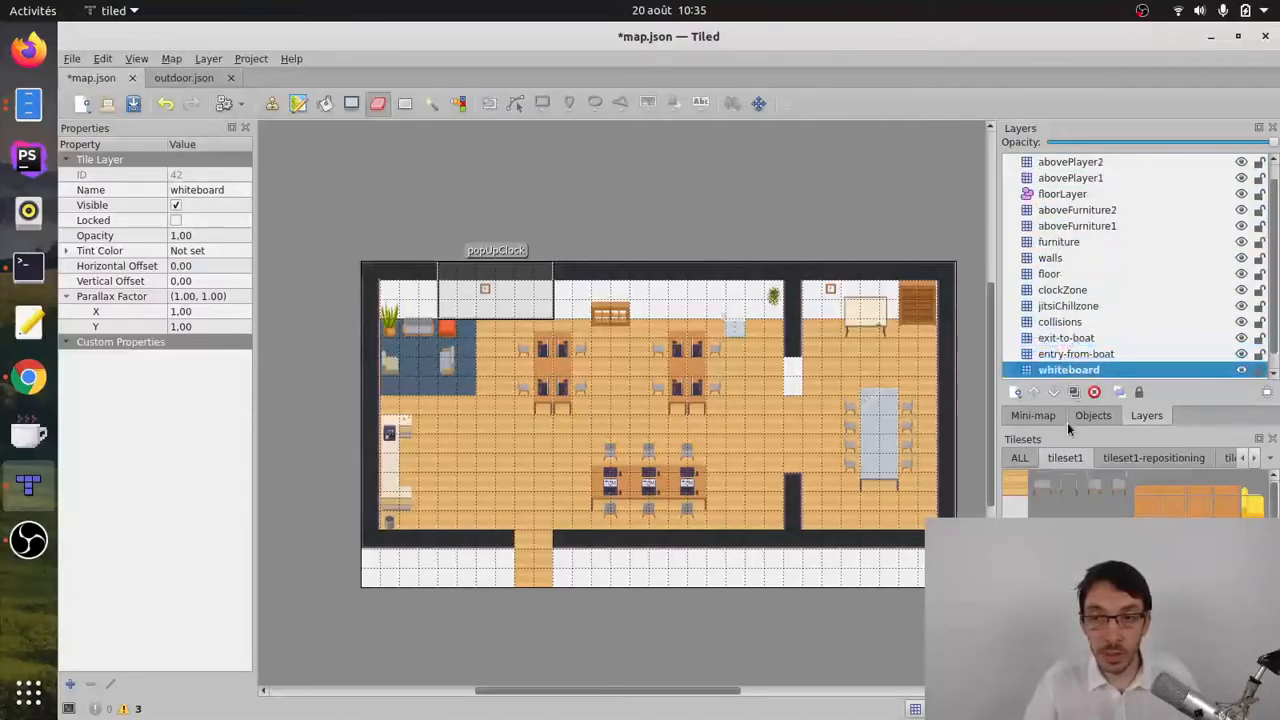
# Step: Highlight the current layer and paint a 3 × 2 block of red marker tiles on the floor in front of the whiteboard
pyautogui.click(1017, 460)
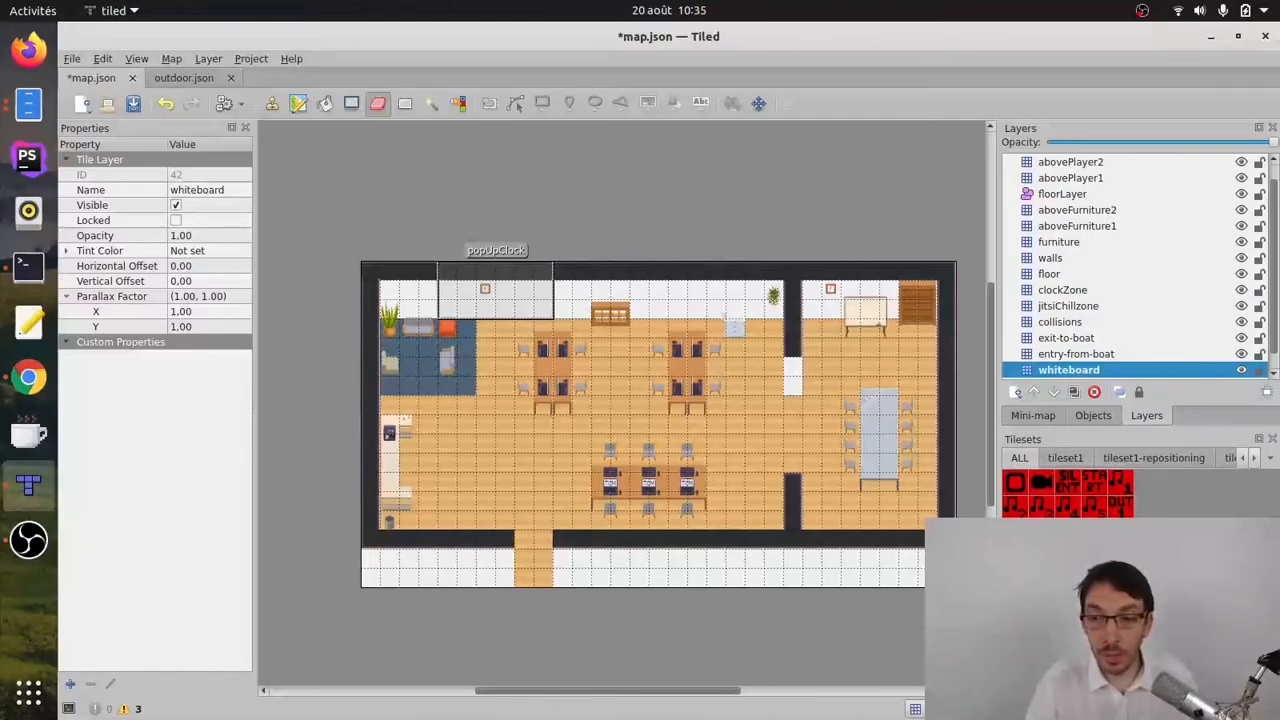
pyautogui.click(1120, 534)
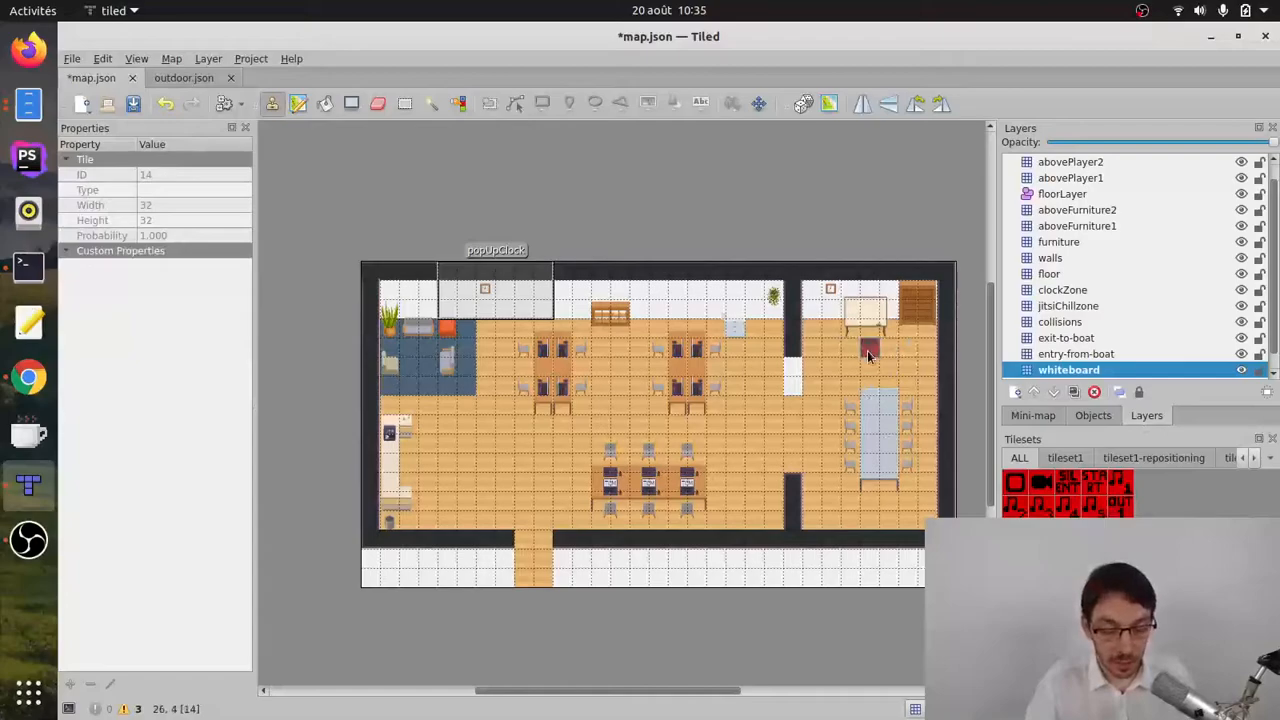
pyautogui.press('h')
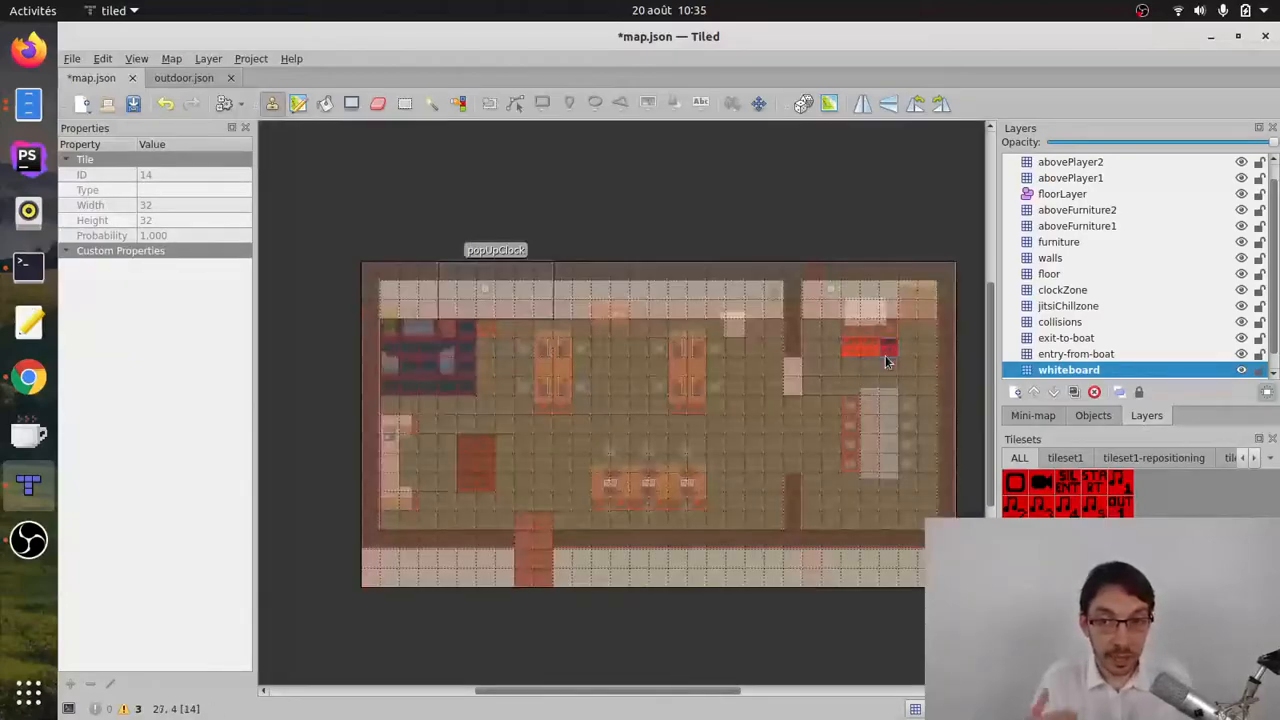
pyautogui.moveTo(855, 365); pyautogui.dragTo(891, 364)
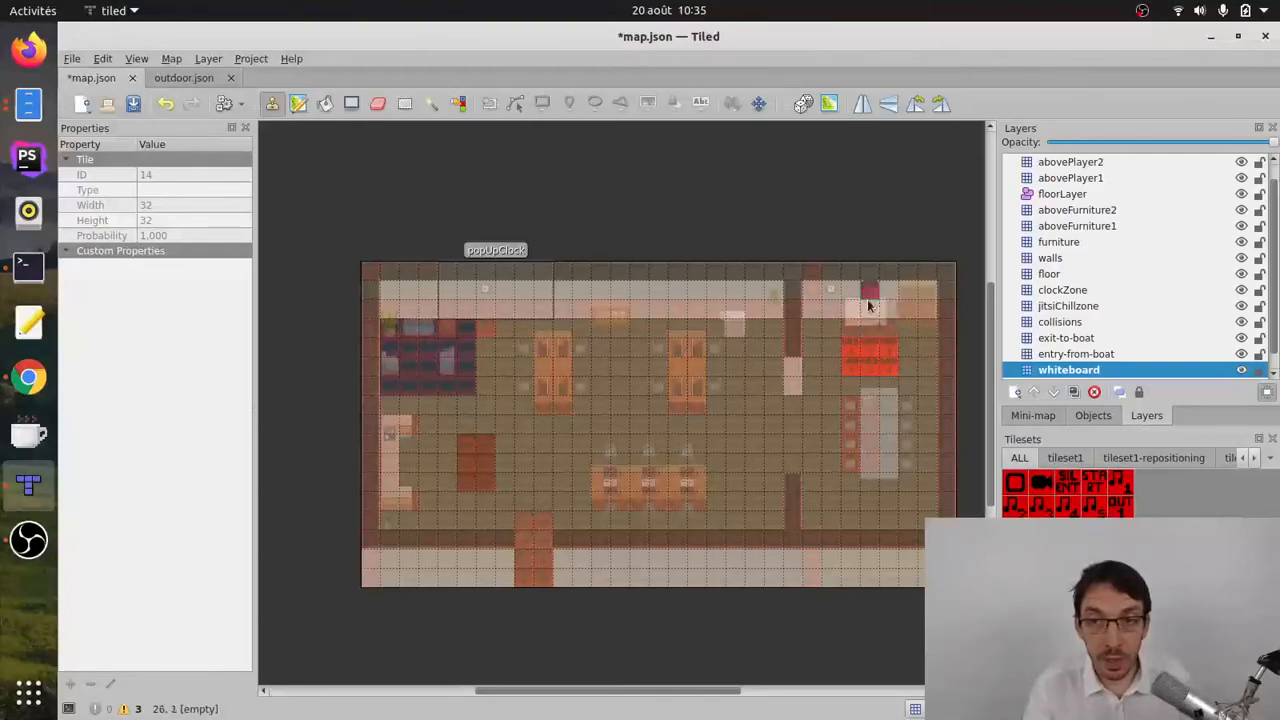
# Step: Add a custom string property named openWebsite to the whiteboard layer
pyautogui.click(1078, 372)
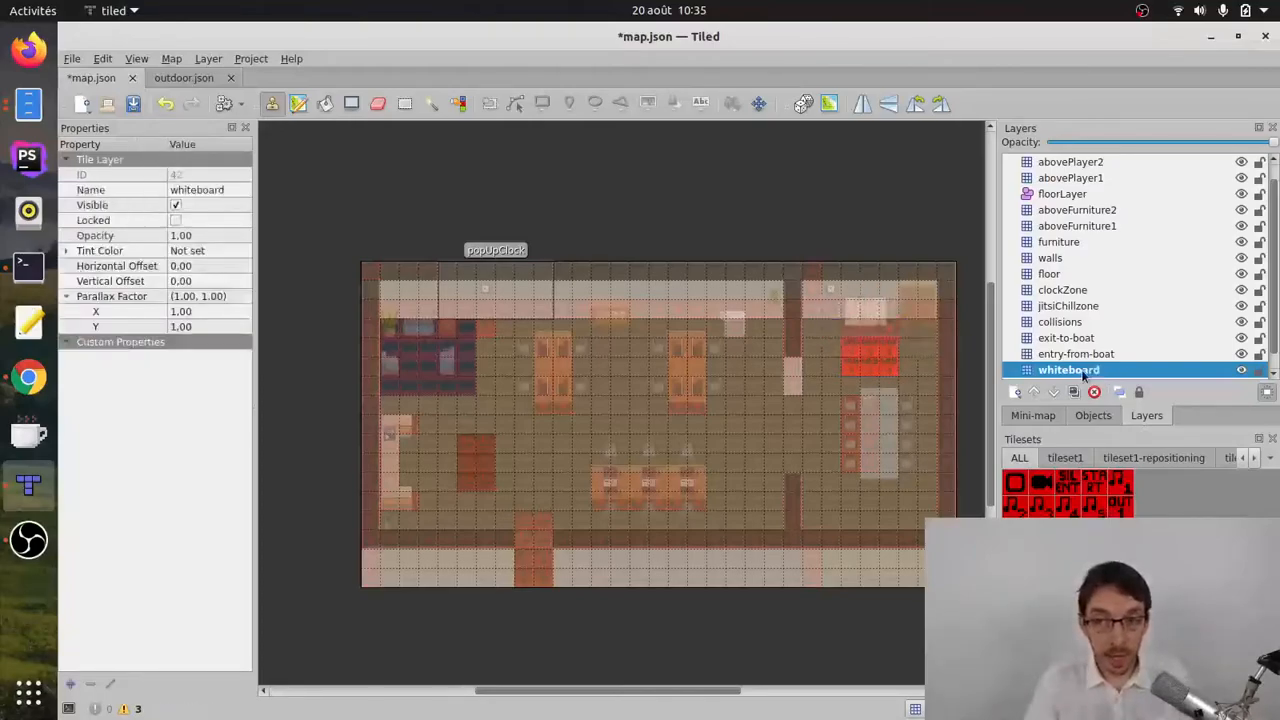
pyautogui.rightClick(133, 370)
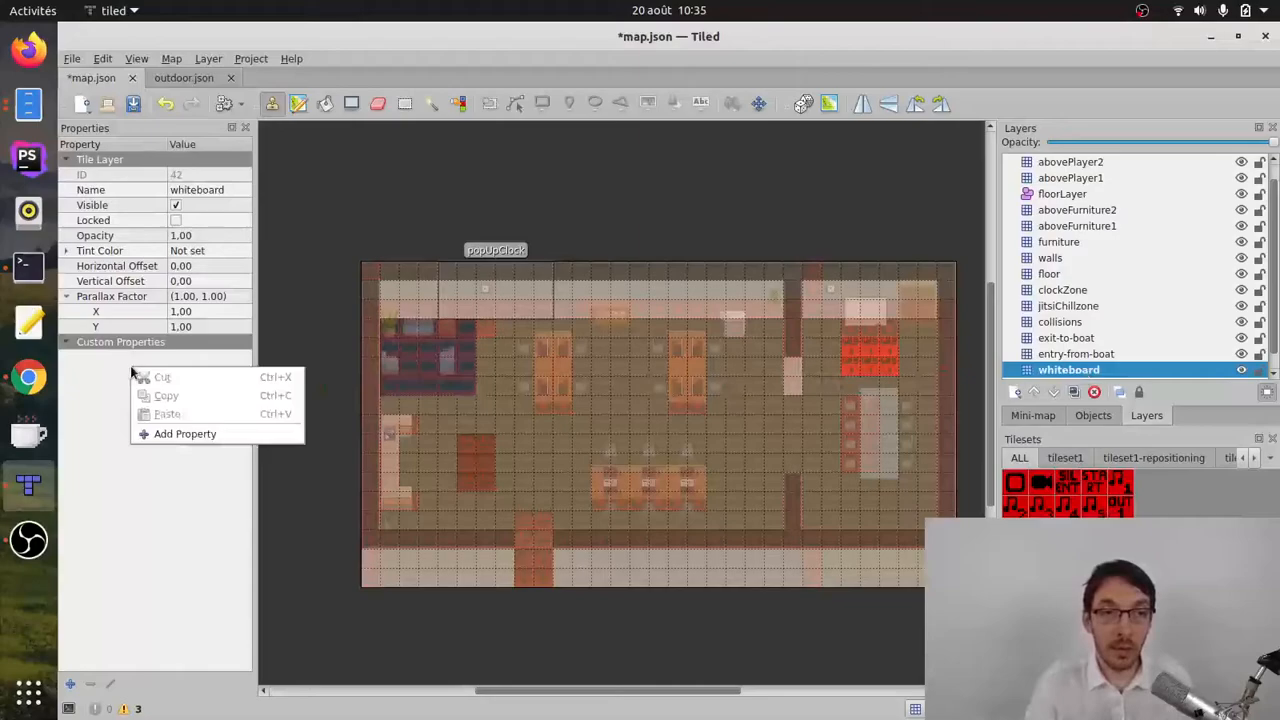
pyautogui.click(178, 445)
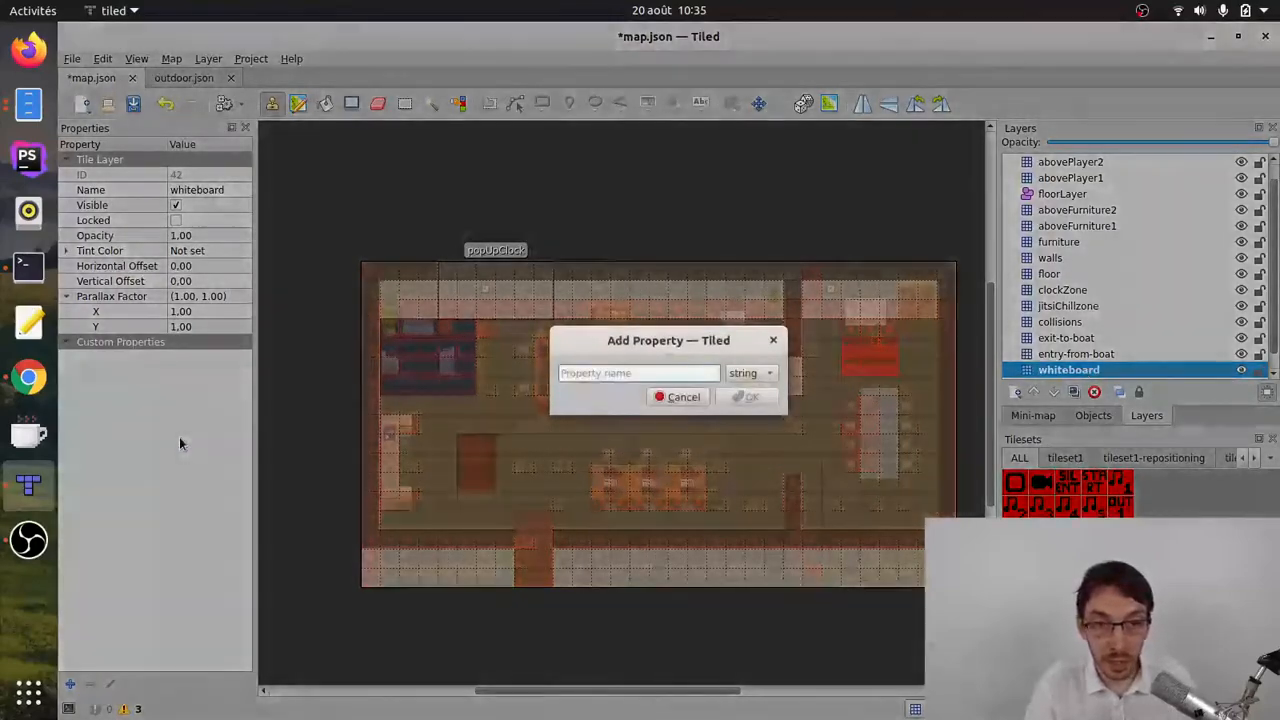
pyautogui.write('open')
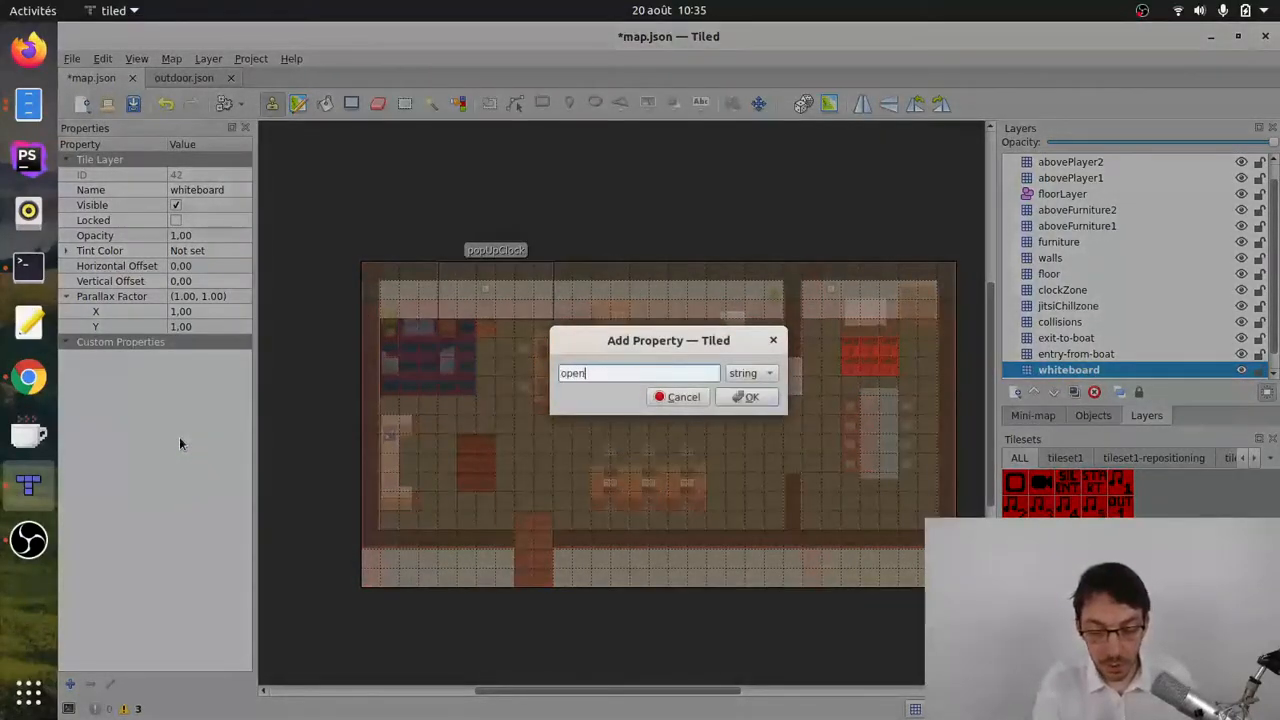
pyautogui.write('Website')
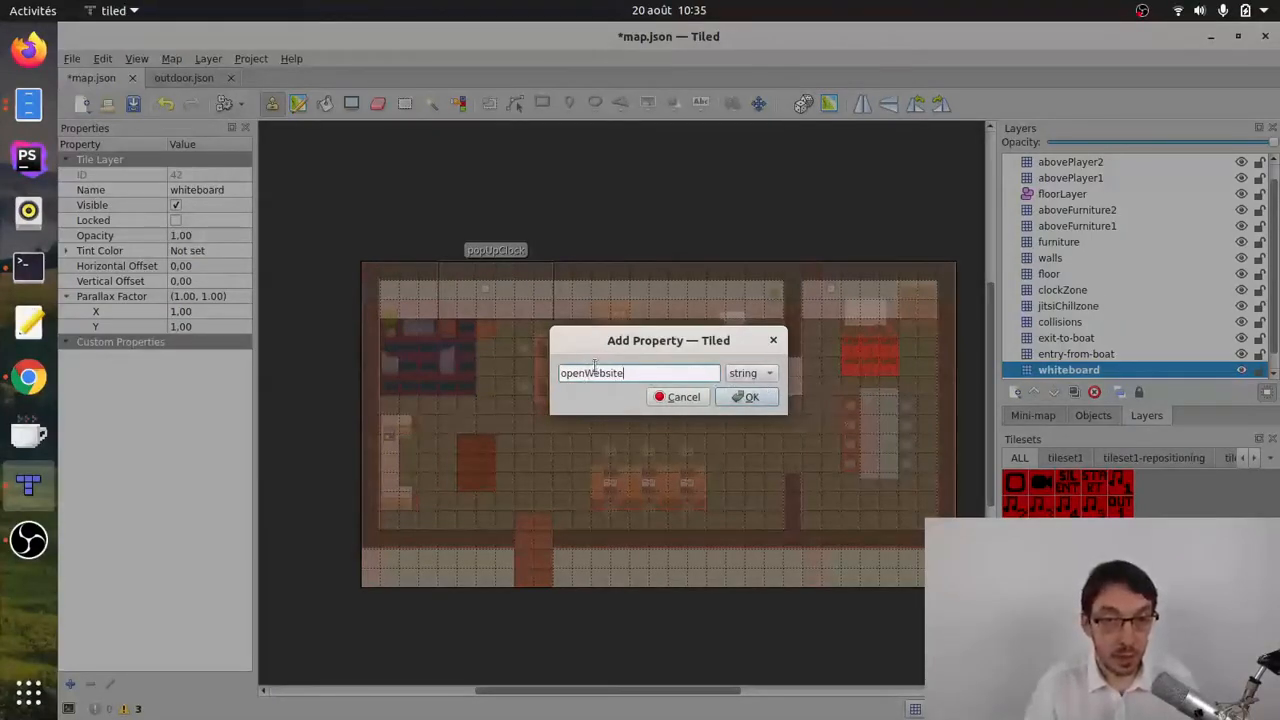
pyautogui.click(746, 398)
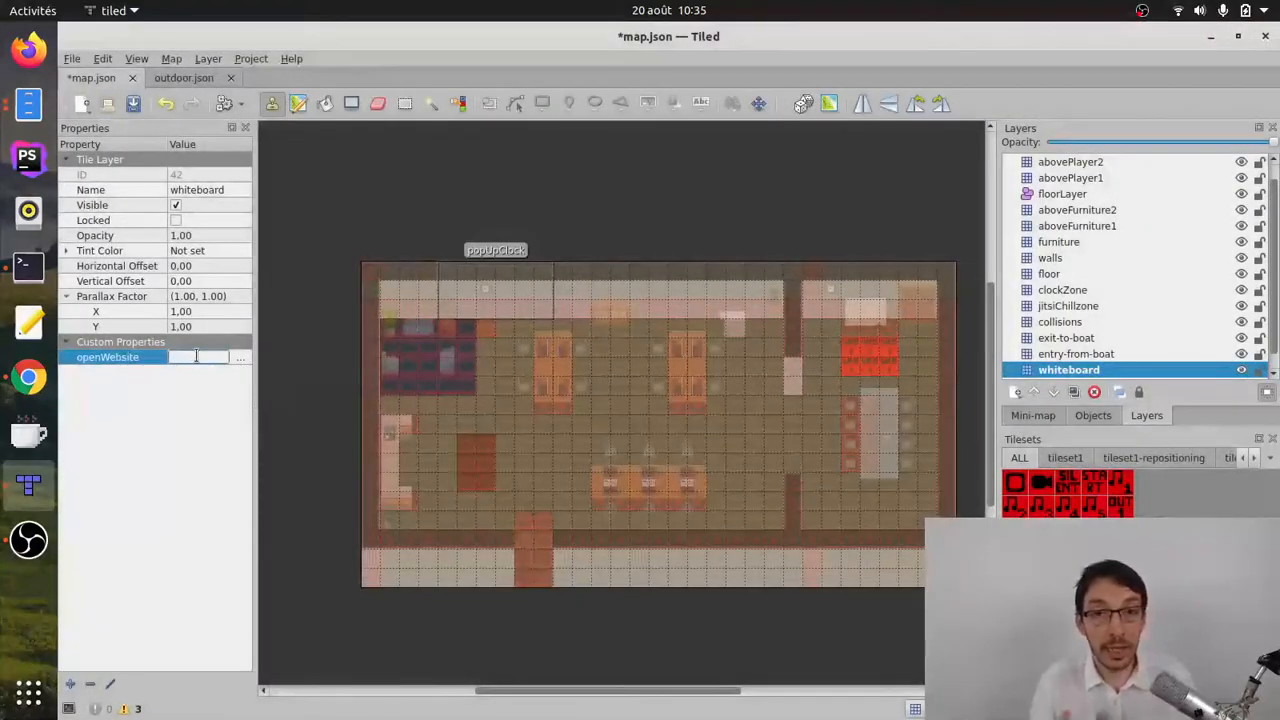
# Step: Copy the SketchTogether sketch URL from Chrome into the whiteboard layer's openWebsite property in Tiled and save the map
pyautogui.click(28, 376)
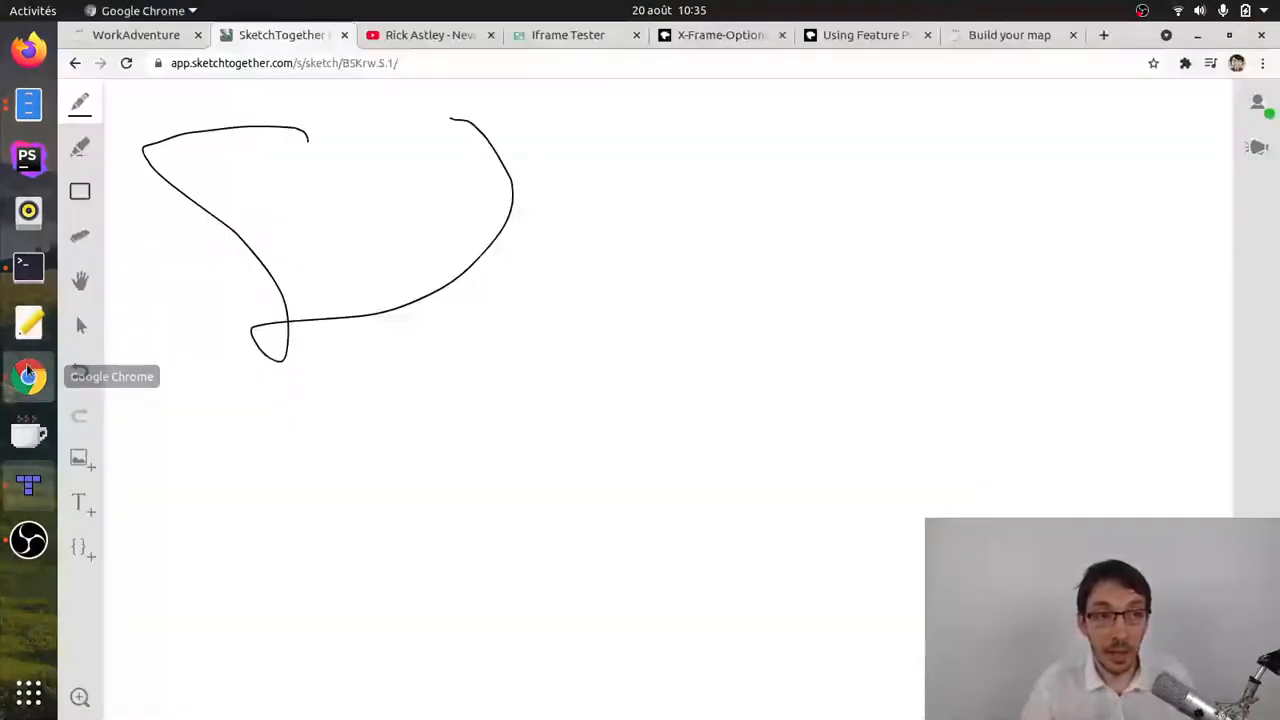
pyautogui.moveTo(404, 63); pyautogui.dragTo(152, 62)
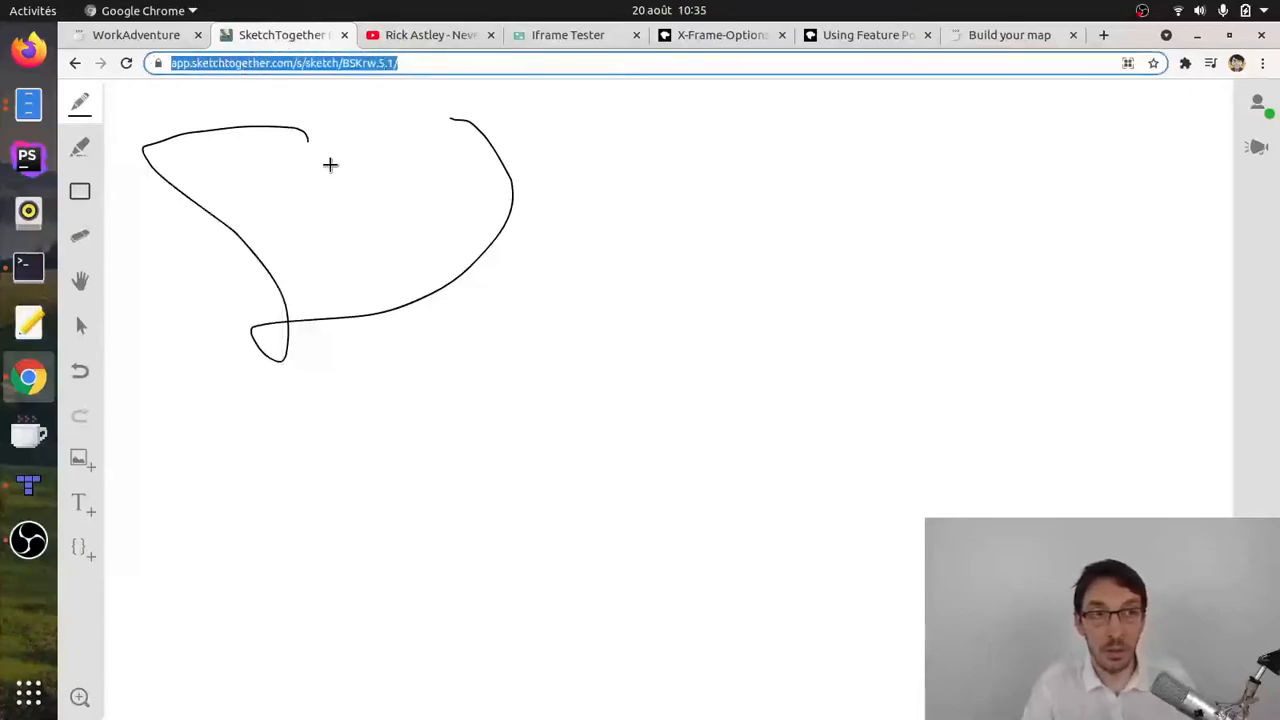
pyautogui.hotkey('ctrl', 'Tab')
pyautogui.hotkey('ctrl', 'Tab')
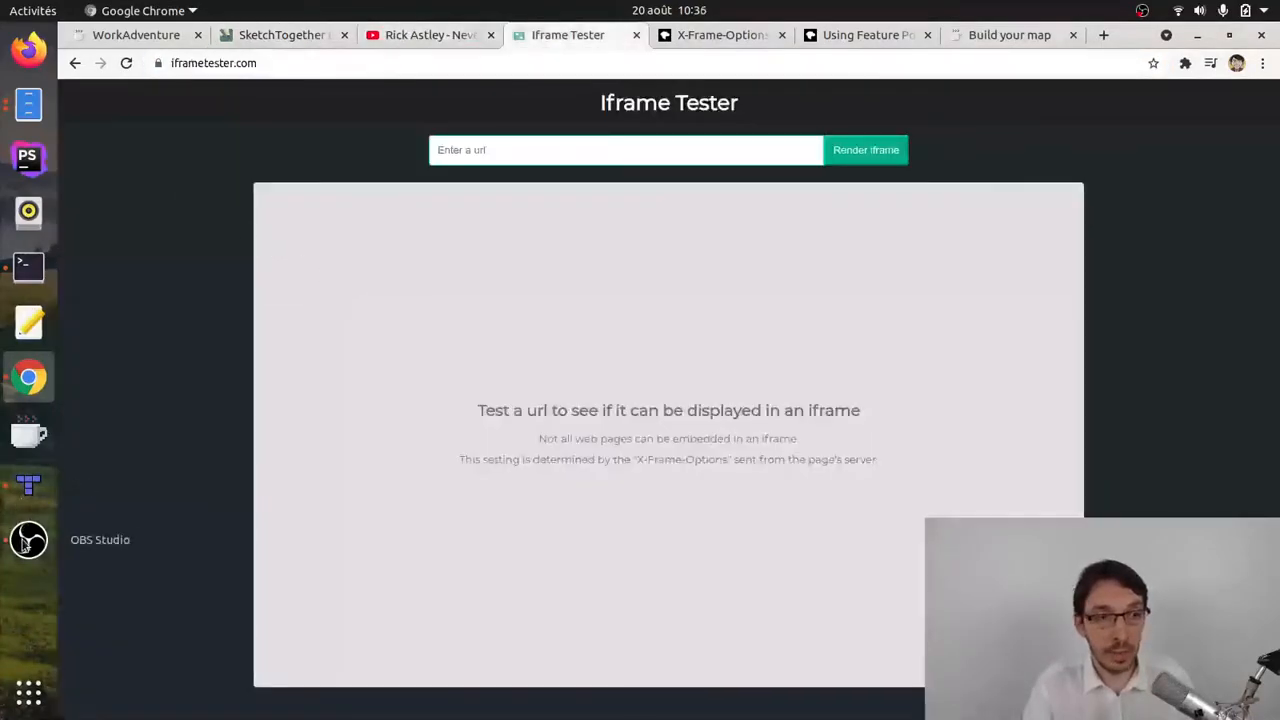
pyautogui.hotkey('alt', 'Tab')
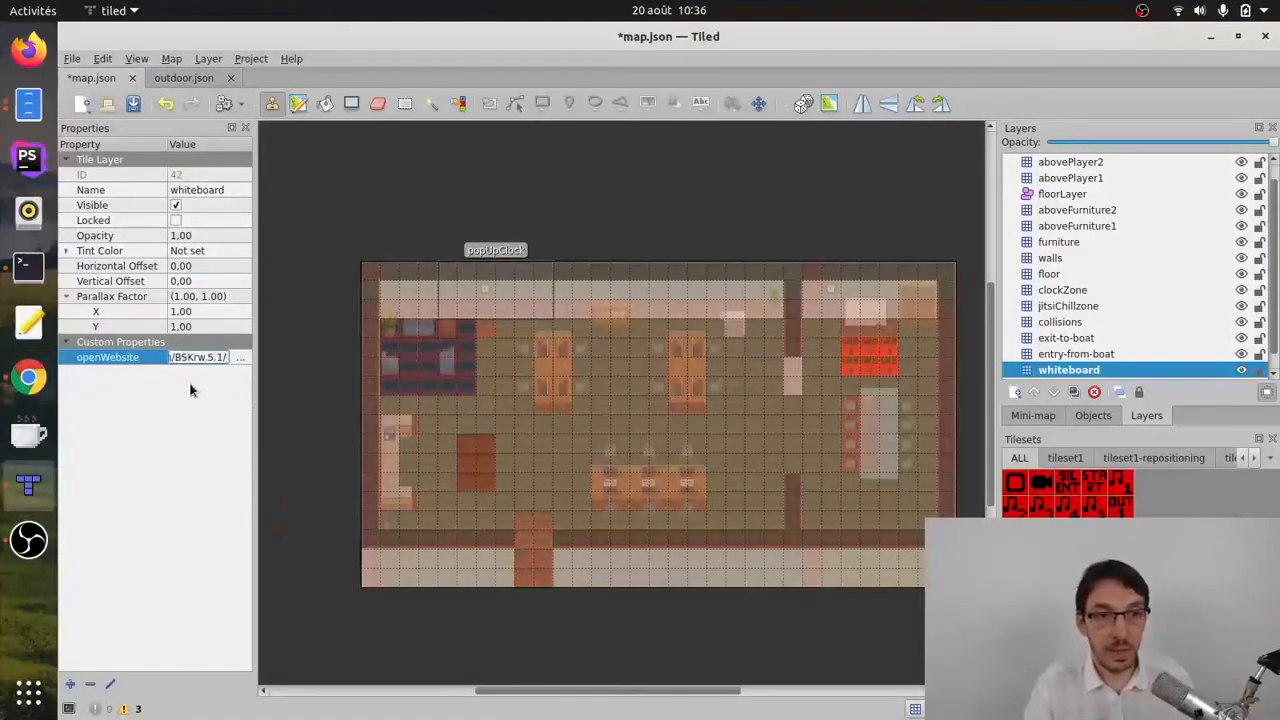
pyautogui.press('Return')
pyautogui.click(75, 60)
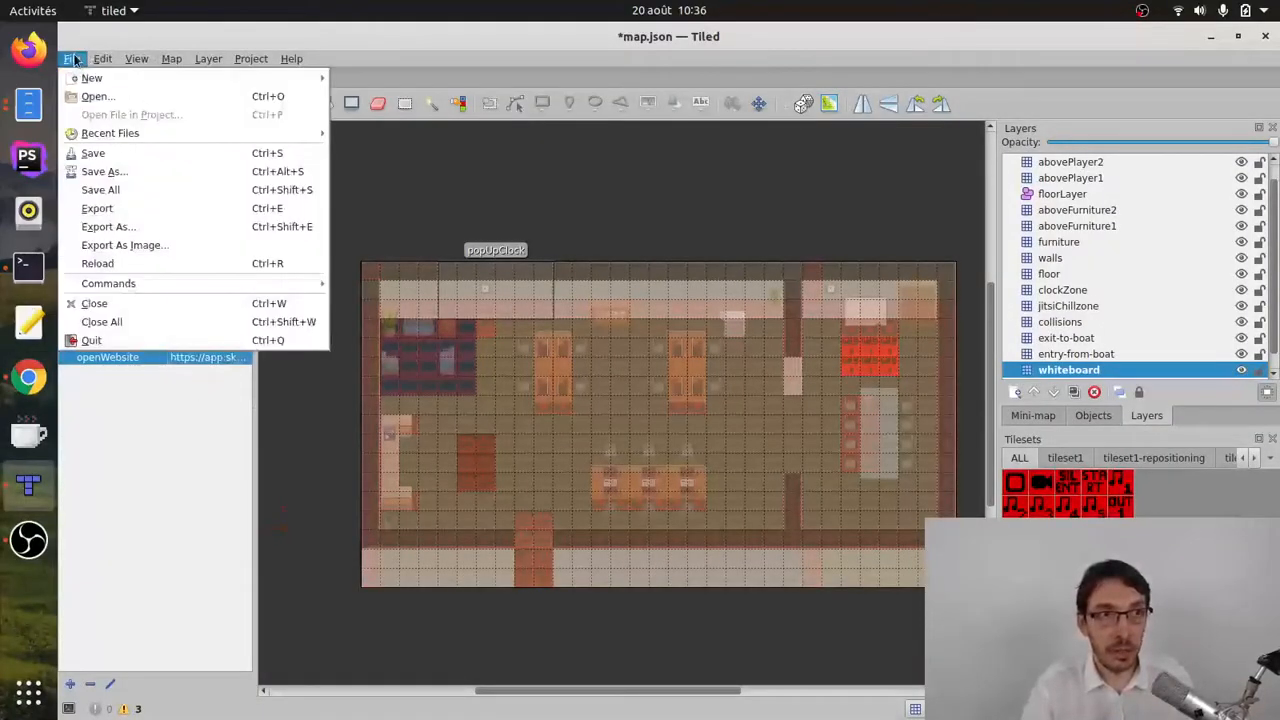
pyautogui.click(98, 152)
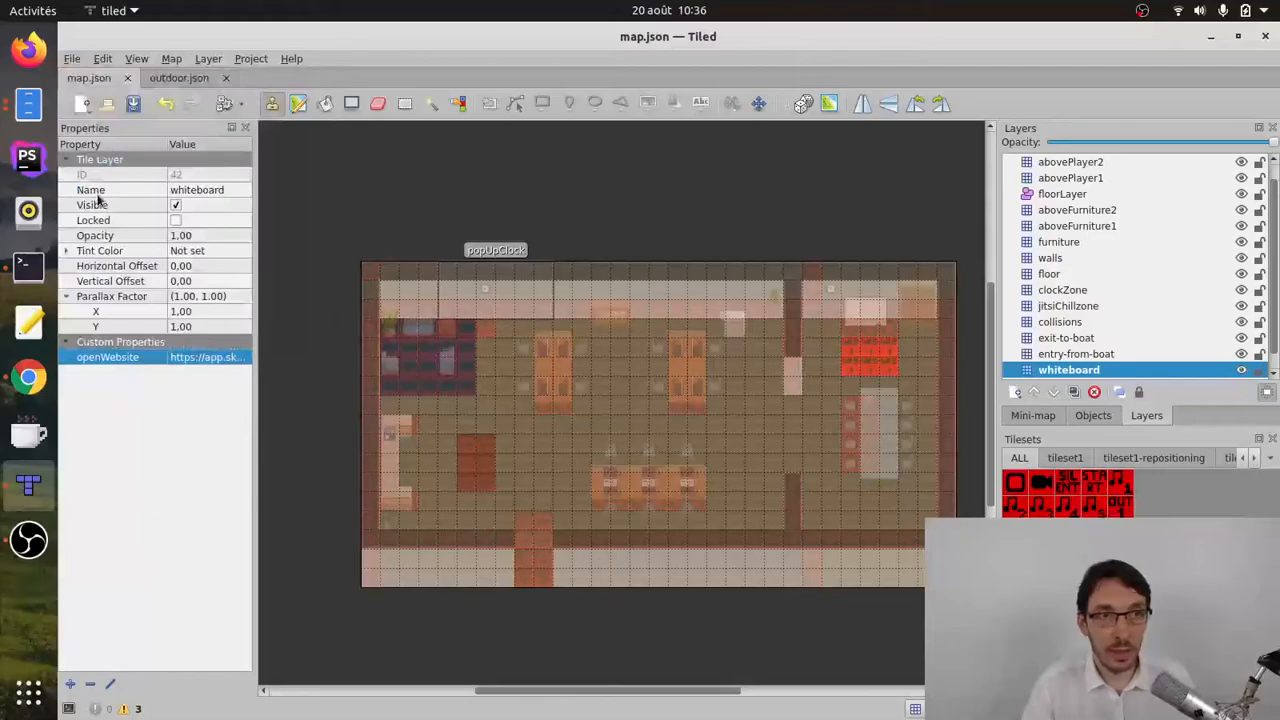
# Step: Reload the WorkAdventure map in Chrome and walk the avatar up to the whiteboard in the meeting room
pyautogui.click(26, 377)
pyautogui.click(130, 38)
pyautogui.hotkey('ctrl', 'r')
pyautogui.press('Right')
pyautogui.press('Up')
pyautogui.press('Up')
pyautogui.press('Right')
pyautogui.press('Up')
pyautogui.press('Right')
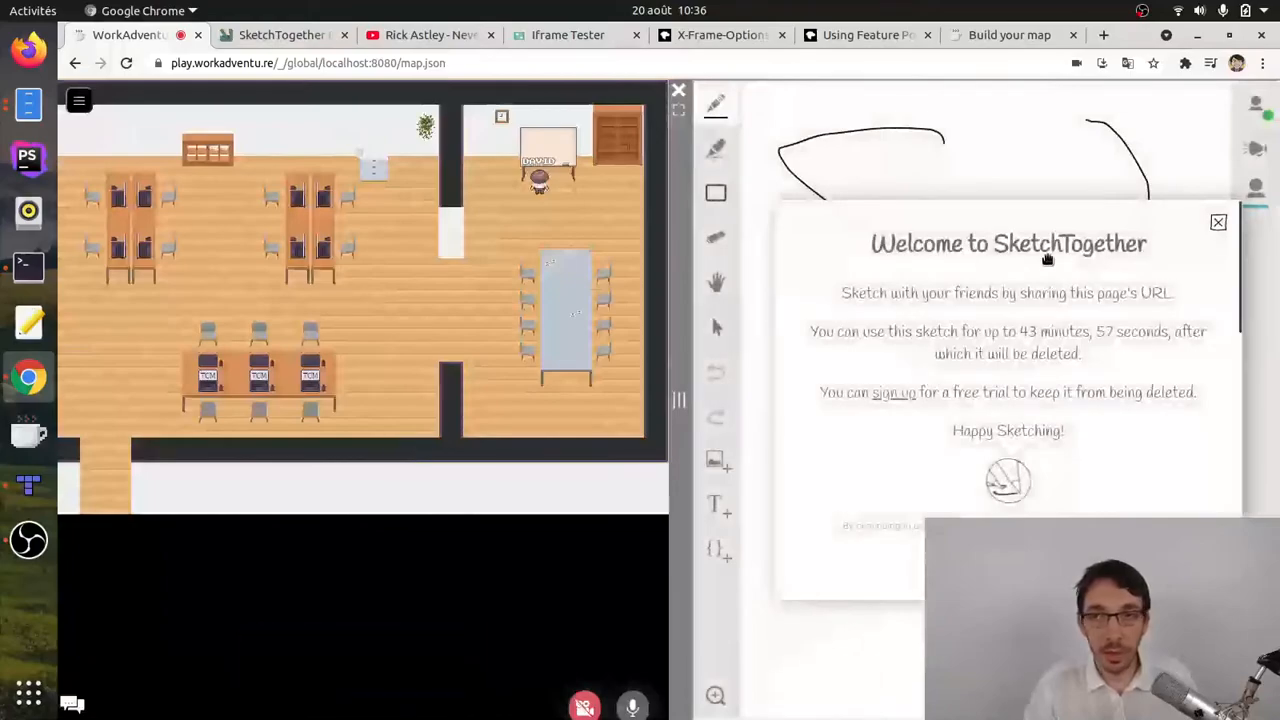
# Step: Dismiss the SketchTogether welcome dialog and draw a rectangle over the curve on the embedded sketch
pyautogui.click(1218, 221)
pyautogui.moveTo(957, 157); pyautogui.dragTo(1096, 328)
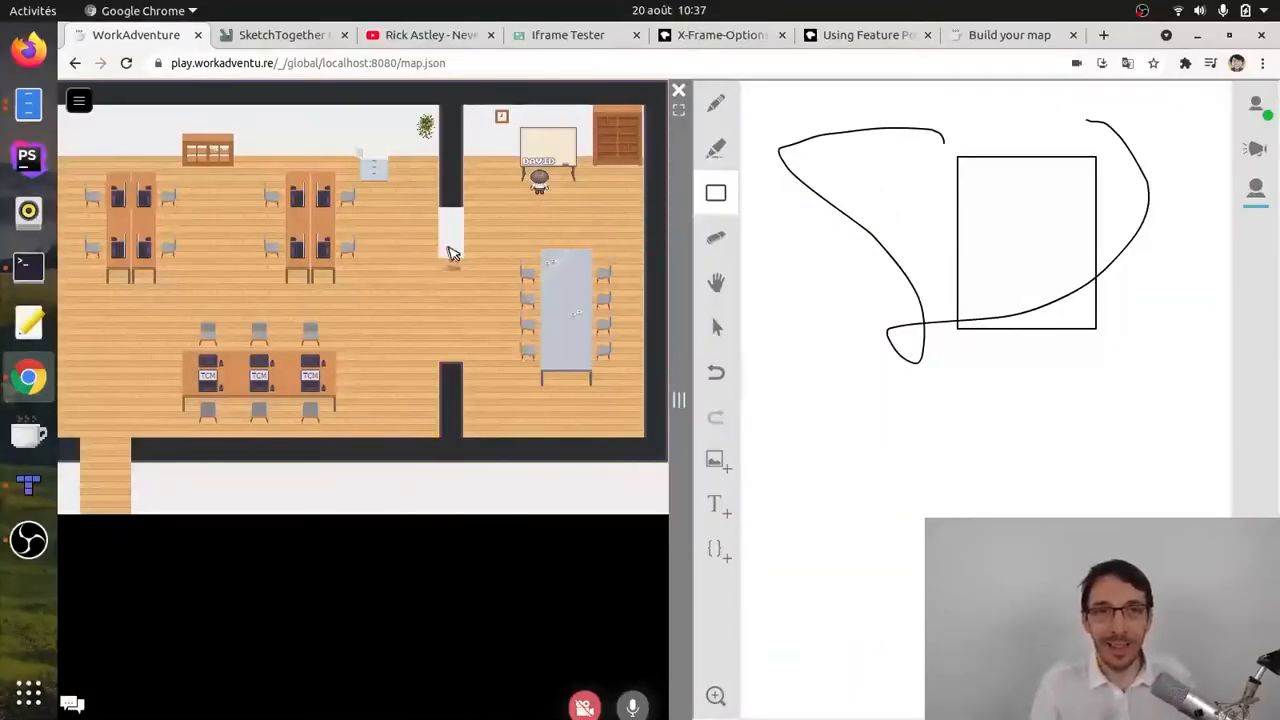
# Step: Walk the avatar out of the meeting room to the rightmost chair below the TCM desks
pyautogui.press('Down')
pyautogui.press('Left')
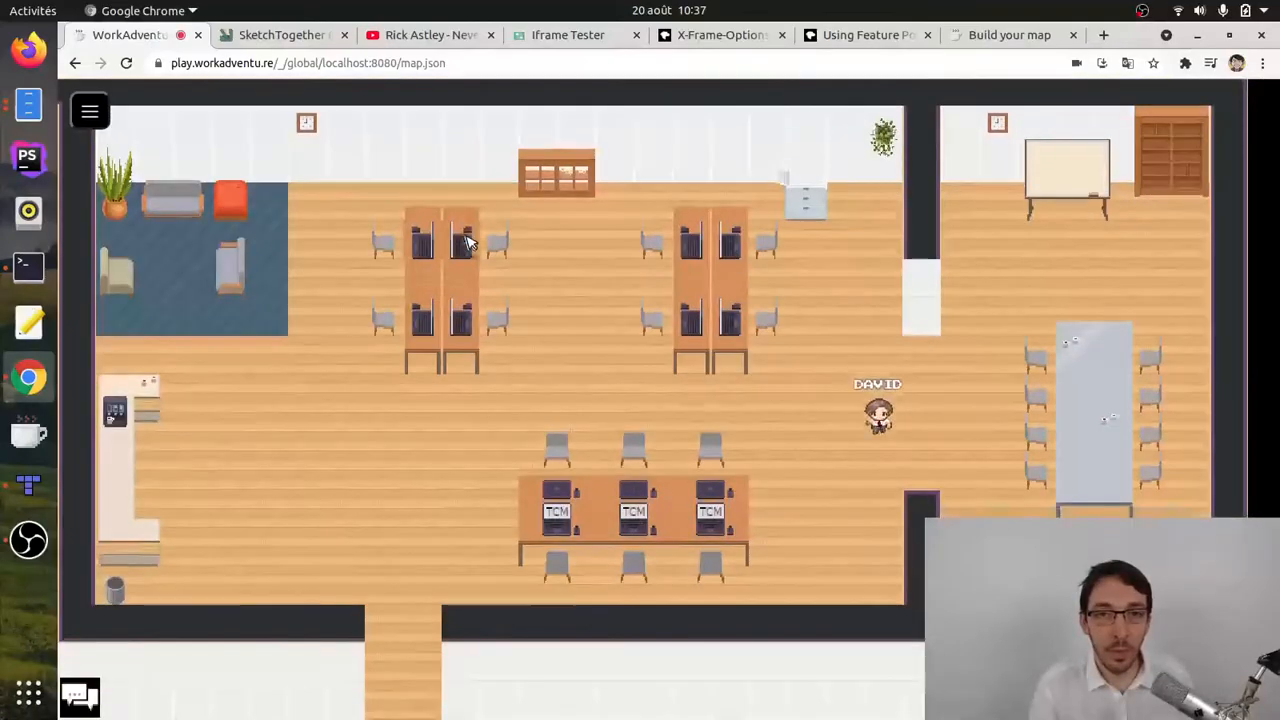
pyautogui.press('Down')
pyautogui.press('Left')
pyautogui.press('Up')
pyautogui.press('Right')
pyautogui.press('Down')
# Step: Copy the URL of the Rick Astley YouTube video and add a tile layer named rickroll to the map in Tiled
pyautogui.click(435, 35)
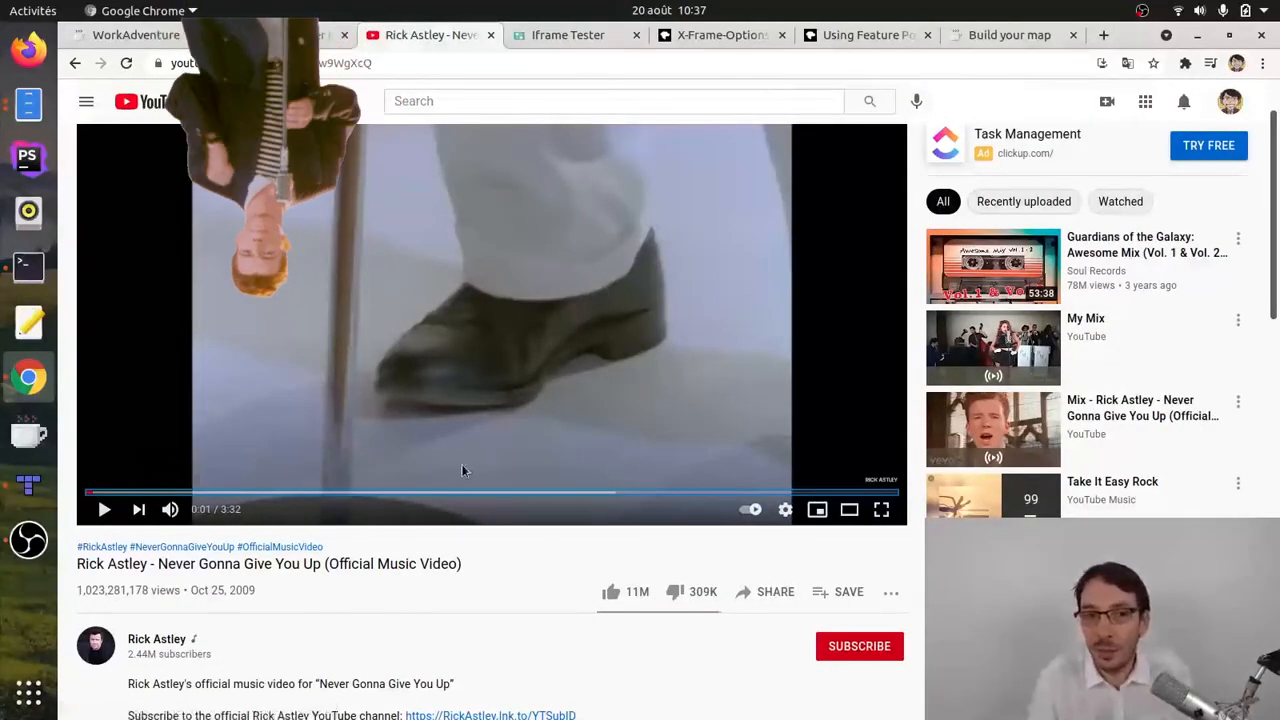
pyautogui.click(400, 63)
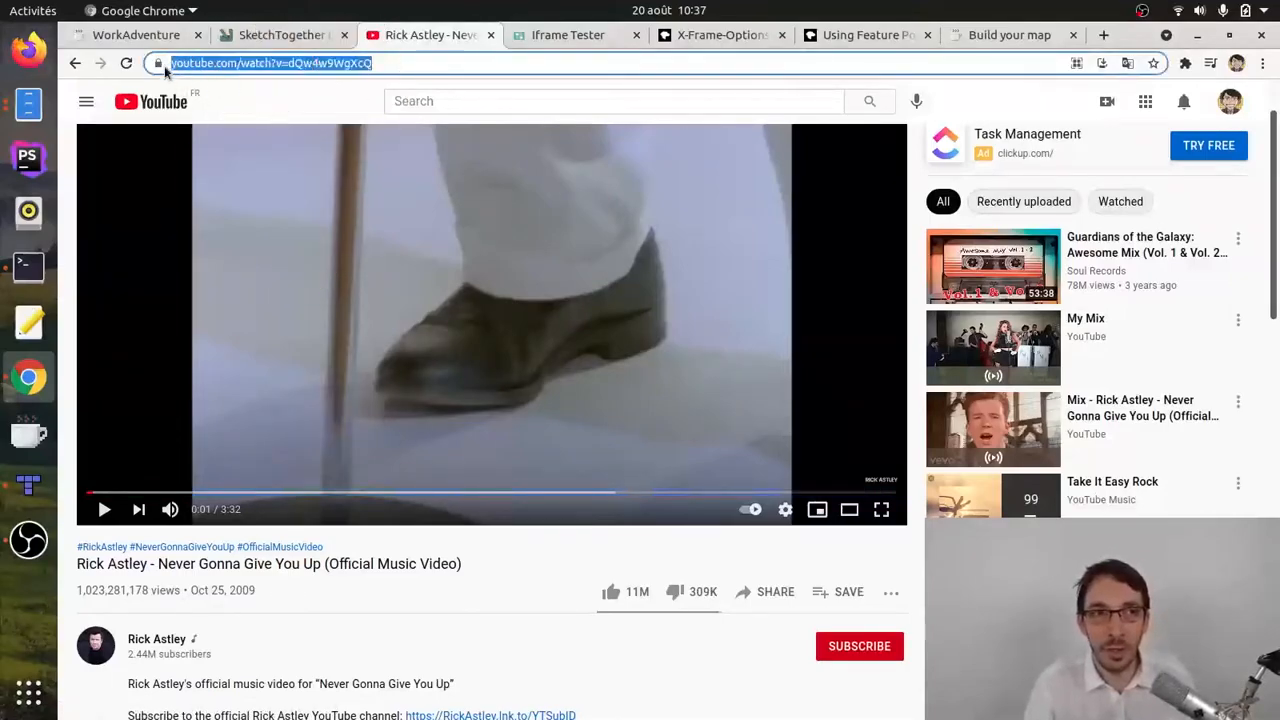
pyautogui.click(29, 487)
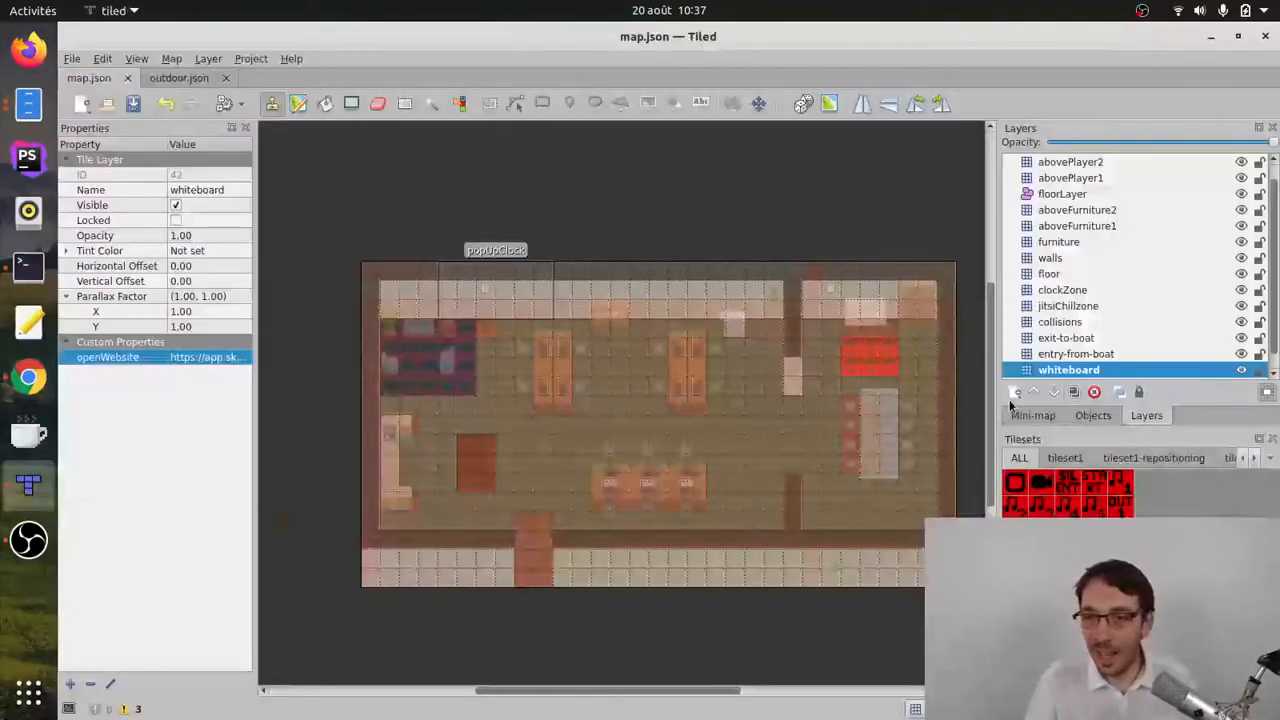
pyautogui.click(1015, 392)
pyautogui.click(1049, 411)
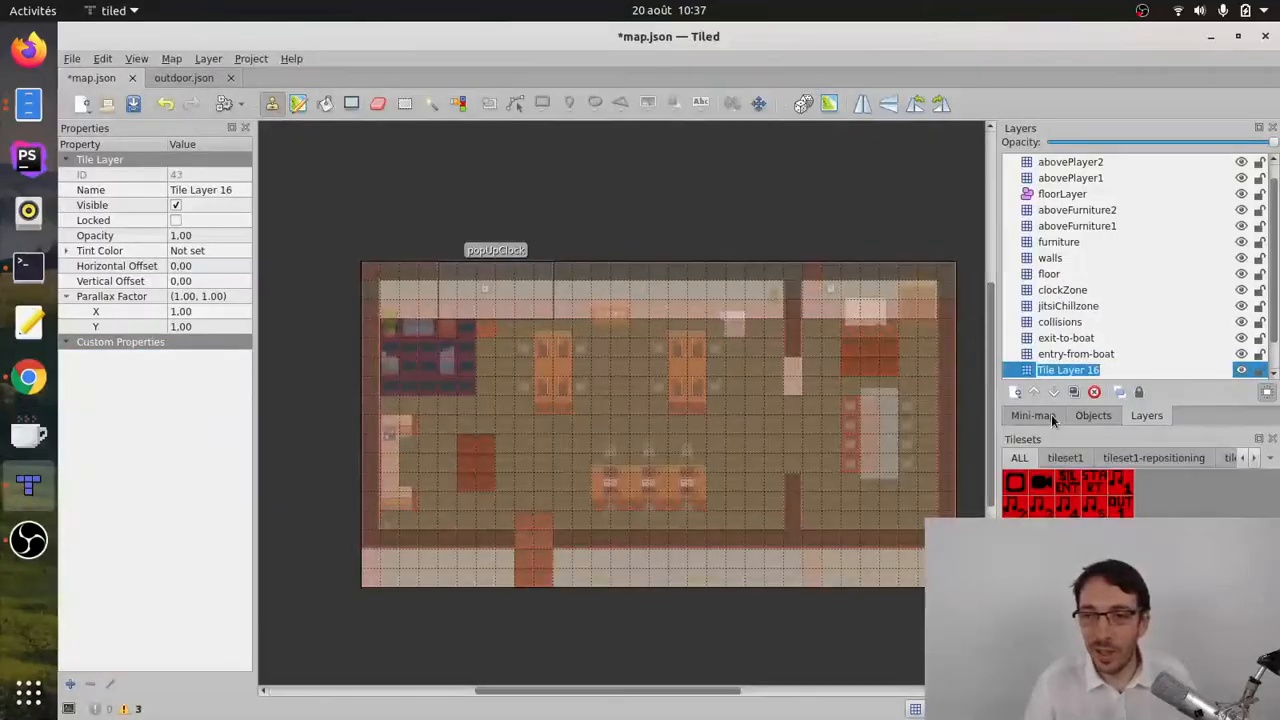
pyautogui.write('r')
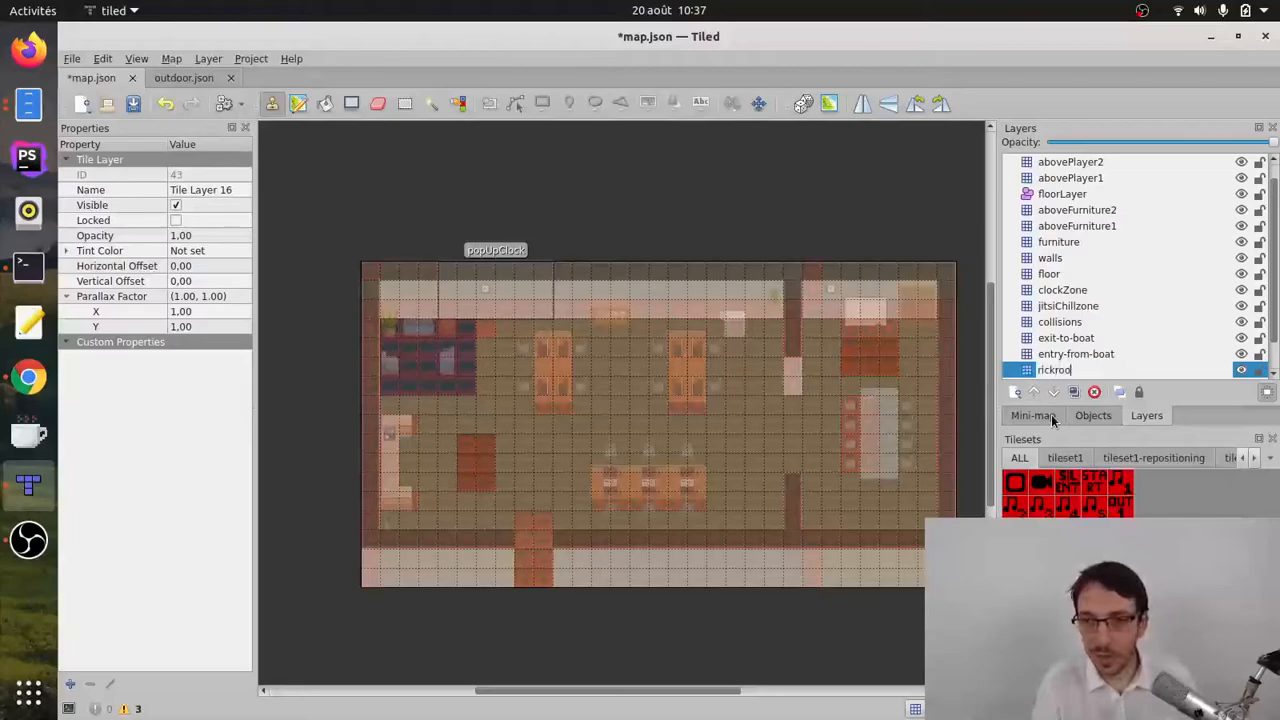
pyautogui.write('ickroll')
pyautogui.press('Return')
# Step: Paint marker tiles around the rightmost chair below the TCM desks and add an openWebsite property containing the YouTube URL to rickroll
pyautogui.click(679, 521)
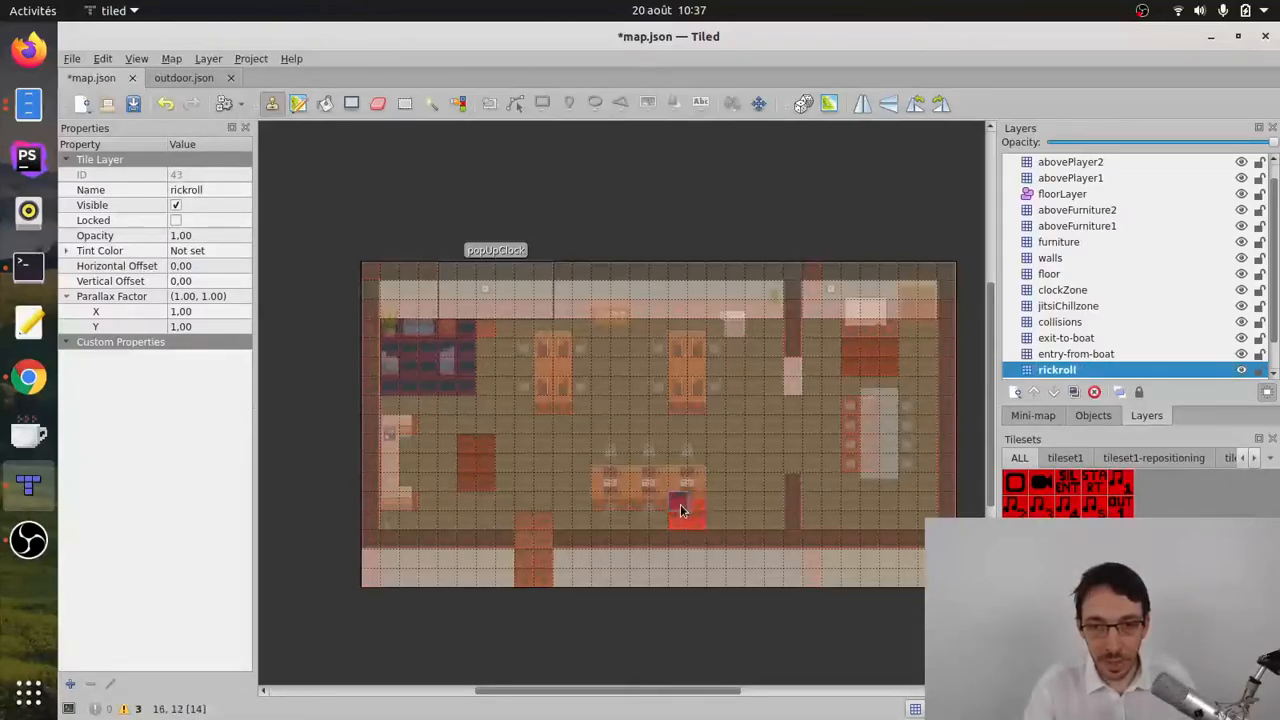
pyautogui.rightClick(162, 390)
pyautogui.click(204, 455)
pyautogui.write('openWebsite')
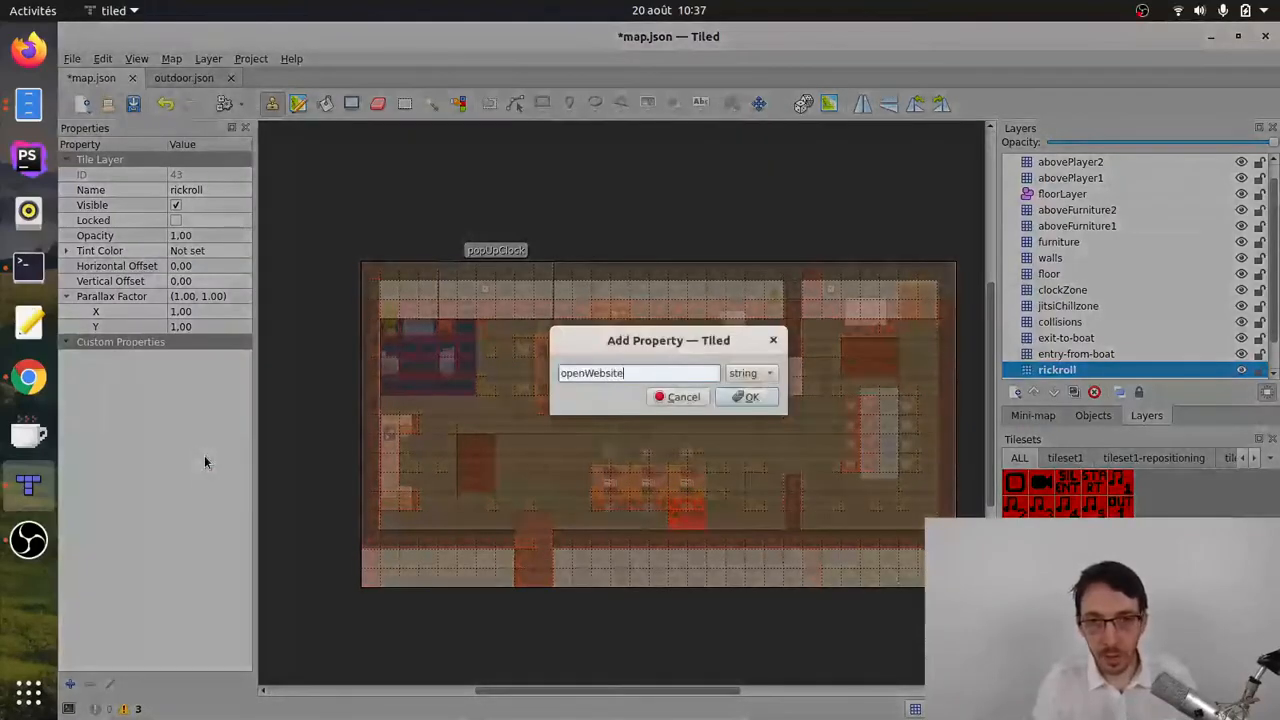
pyautogui.click(742, 395)
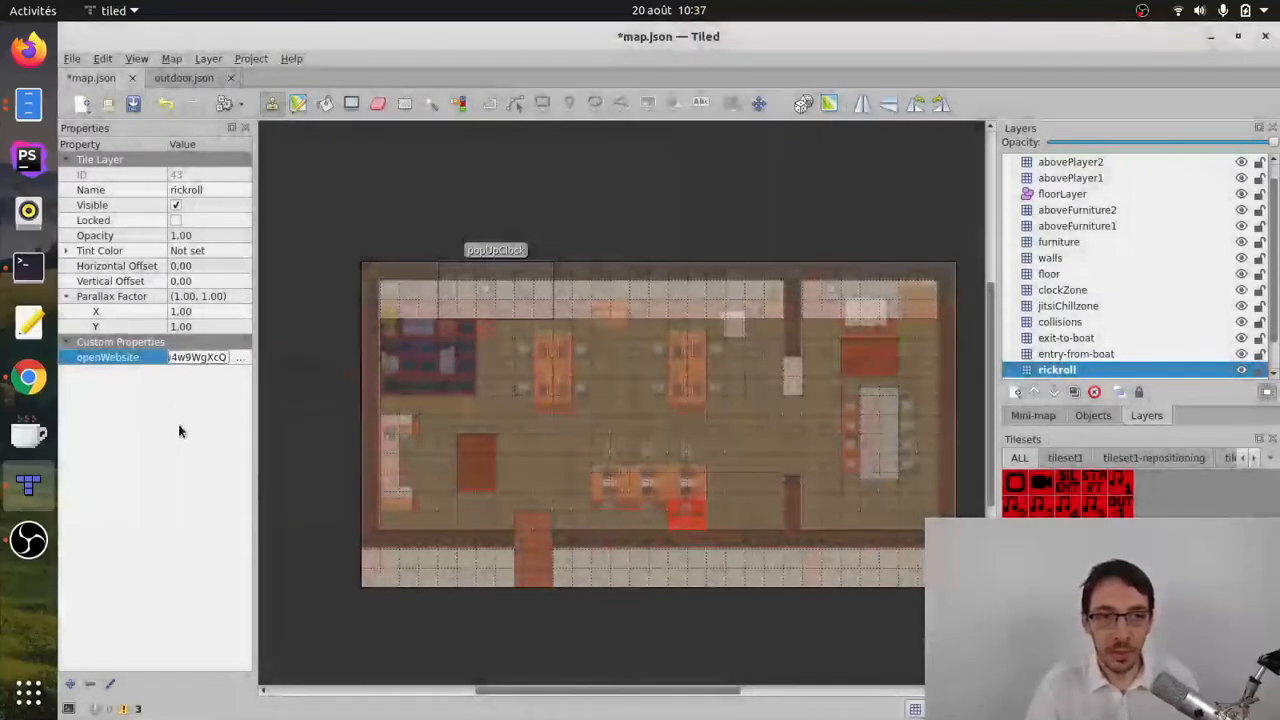
# Step: Reload the WorkAdventure map in Chrome and walk the avatar onto the rickroll zone by the rightmost lower chair
pyautogui.click(28, 377)
pyautogui.click(120, 38)
pyautogui.click(126, 63)
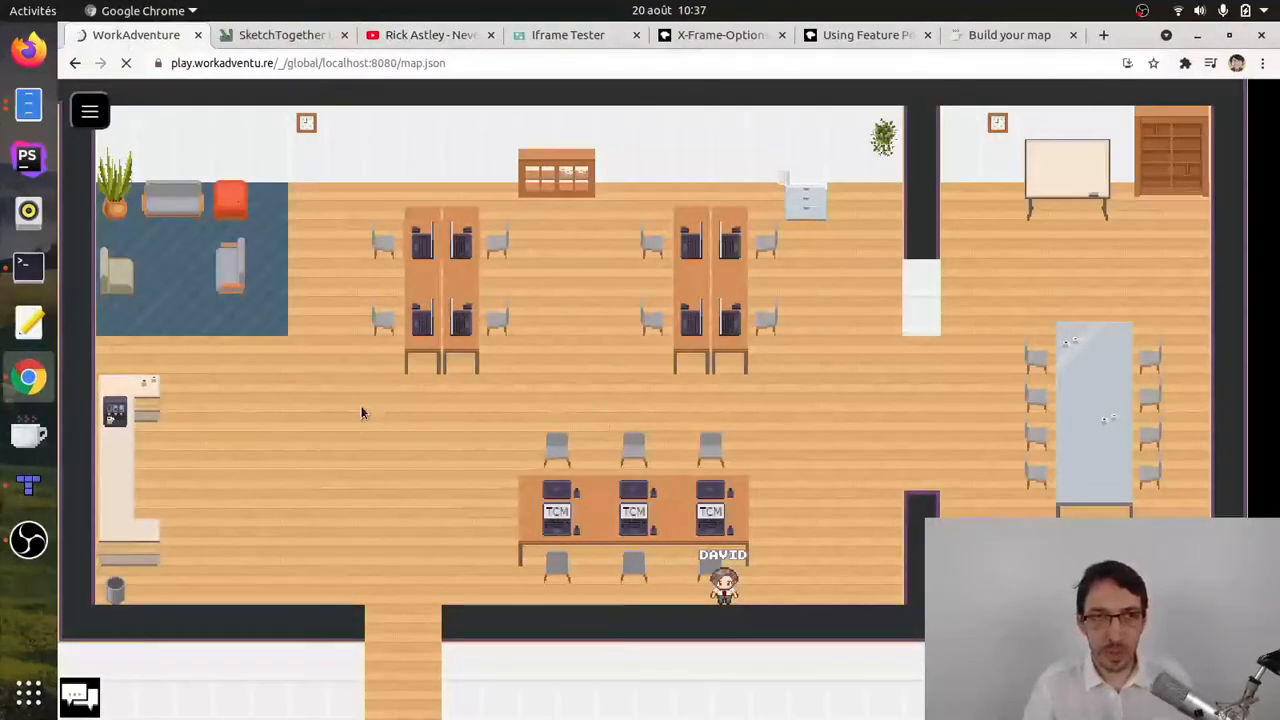
pyautogui.press('Return')
pyautogui.press('Right')
pyautogui.press('Down')
pyautogui.press('Right')
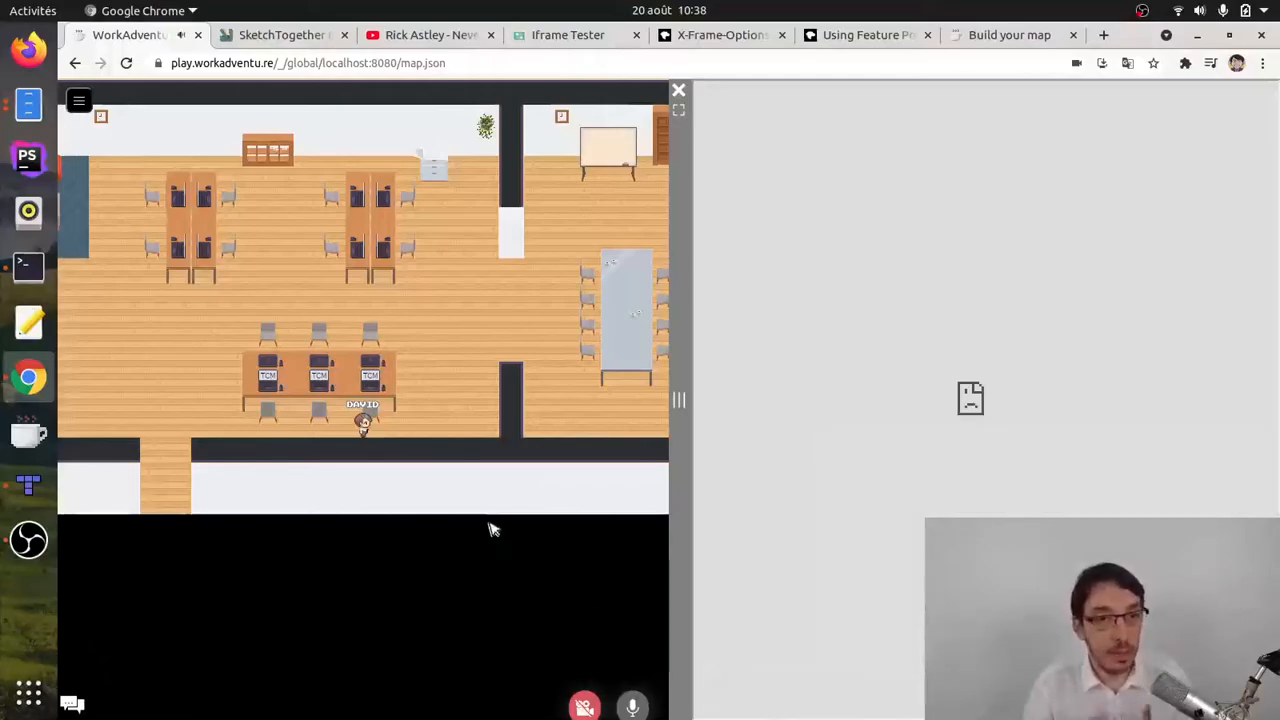
# Step: Reload the Rick Astley YouTube page with network recording on and inspect the x-frame-options response header of the watch request
pyautogui.click(431, 35)
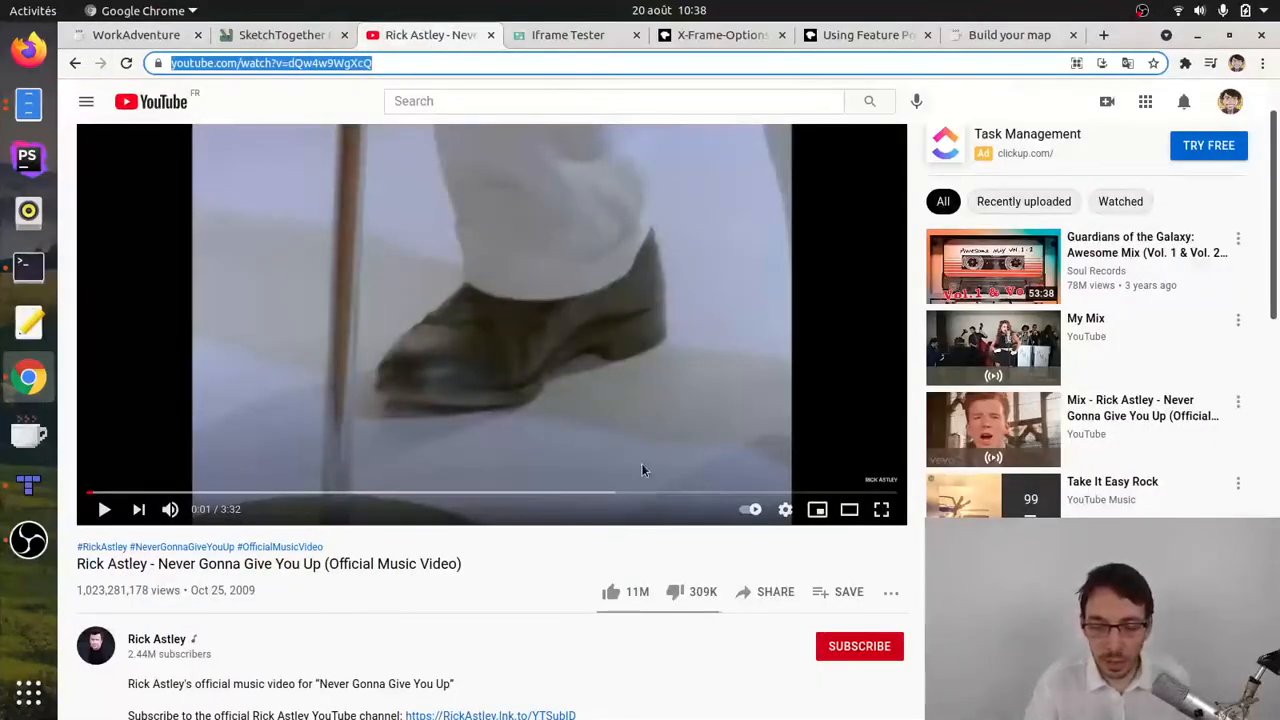
pyautogui.hotkey('ctrl', 'shift', 'i')
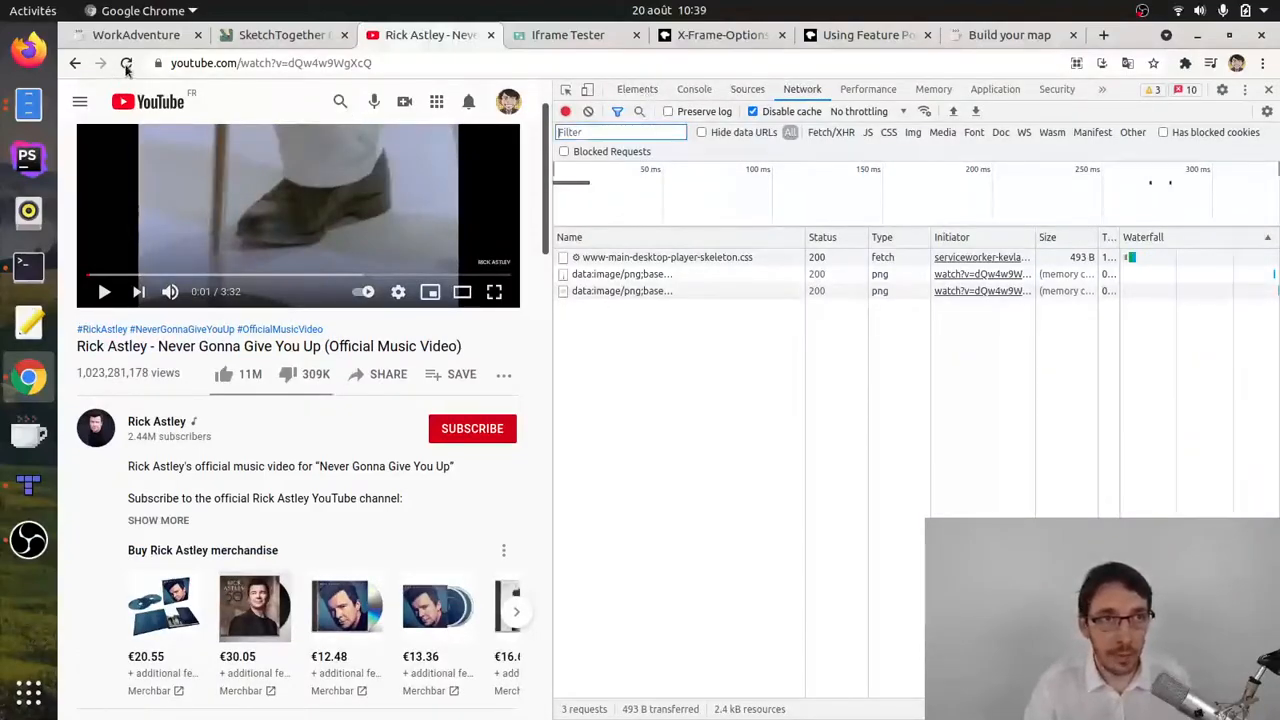
pyautogui.click(126, 64)
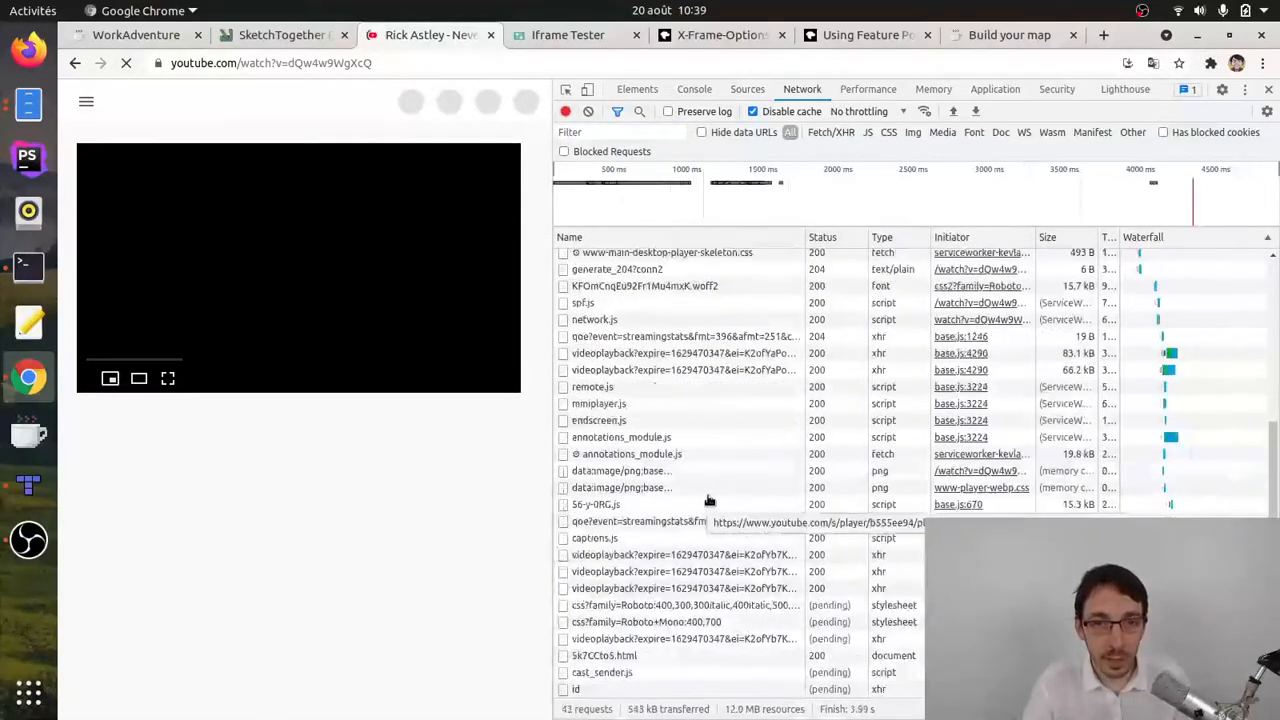
pyautogui.scroll(5, 708, 500)
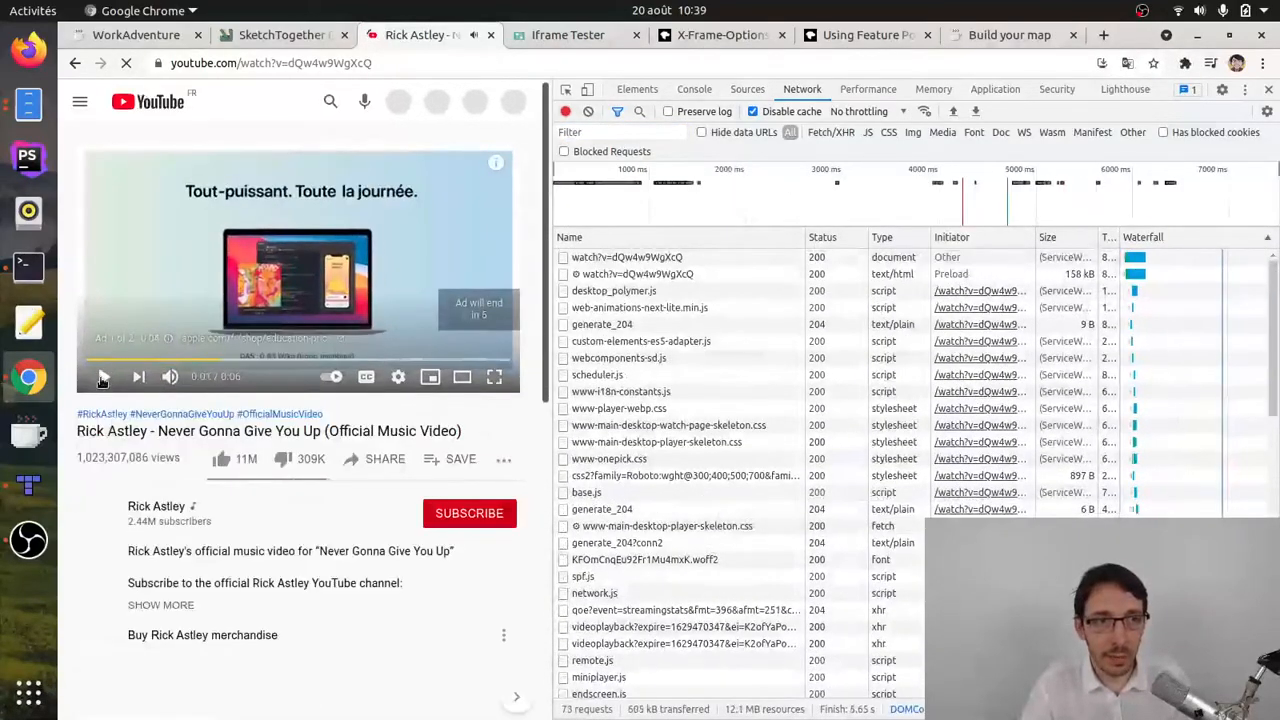
pyautogui.click(620, 259)
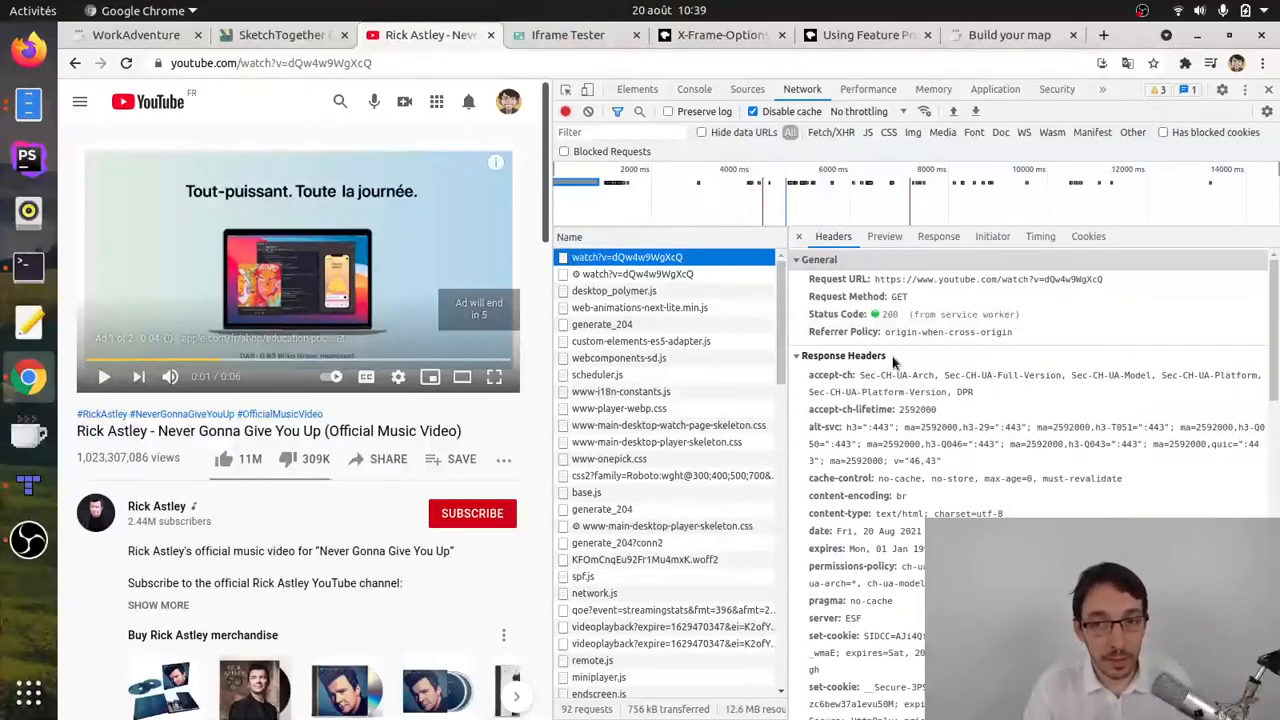
pyautogui.scroll(-3, 850, 380)
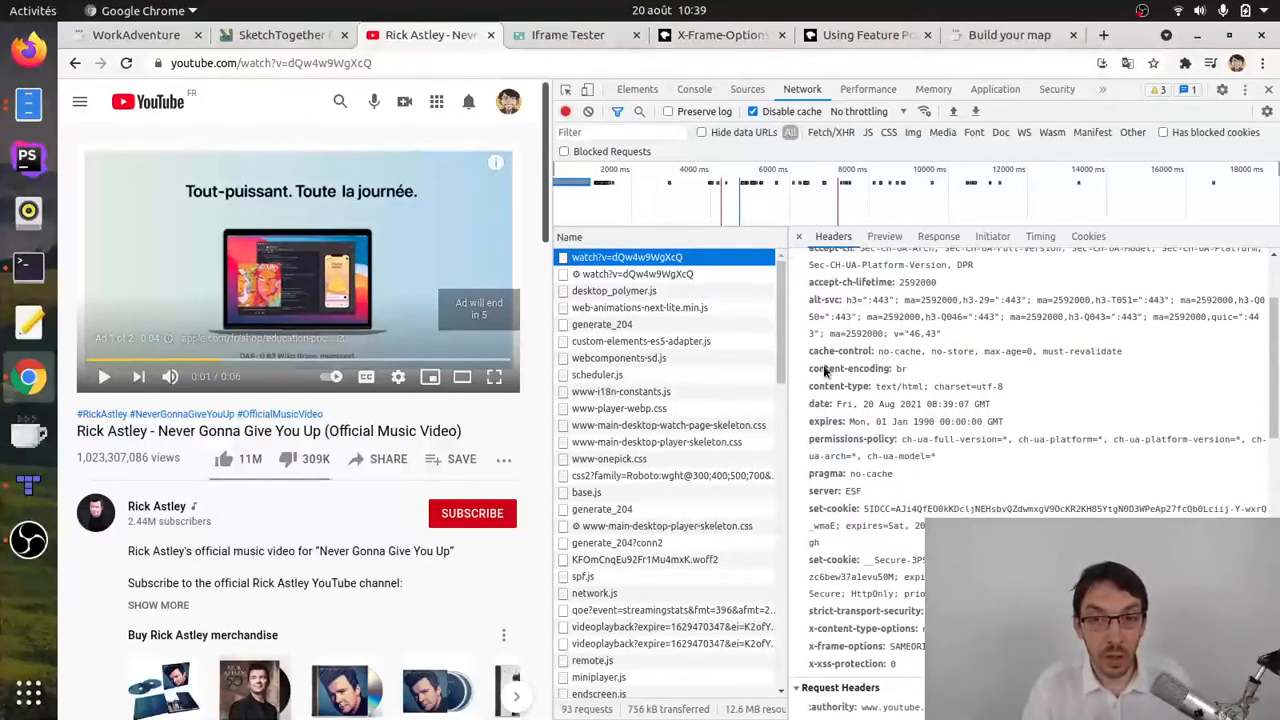
pyautogui.moveTo(812, 652); pyautogui.dragTo(890, 650)
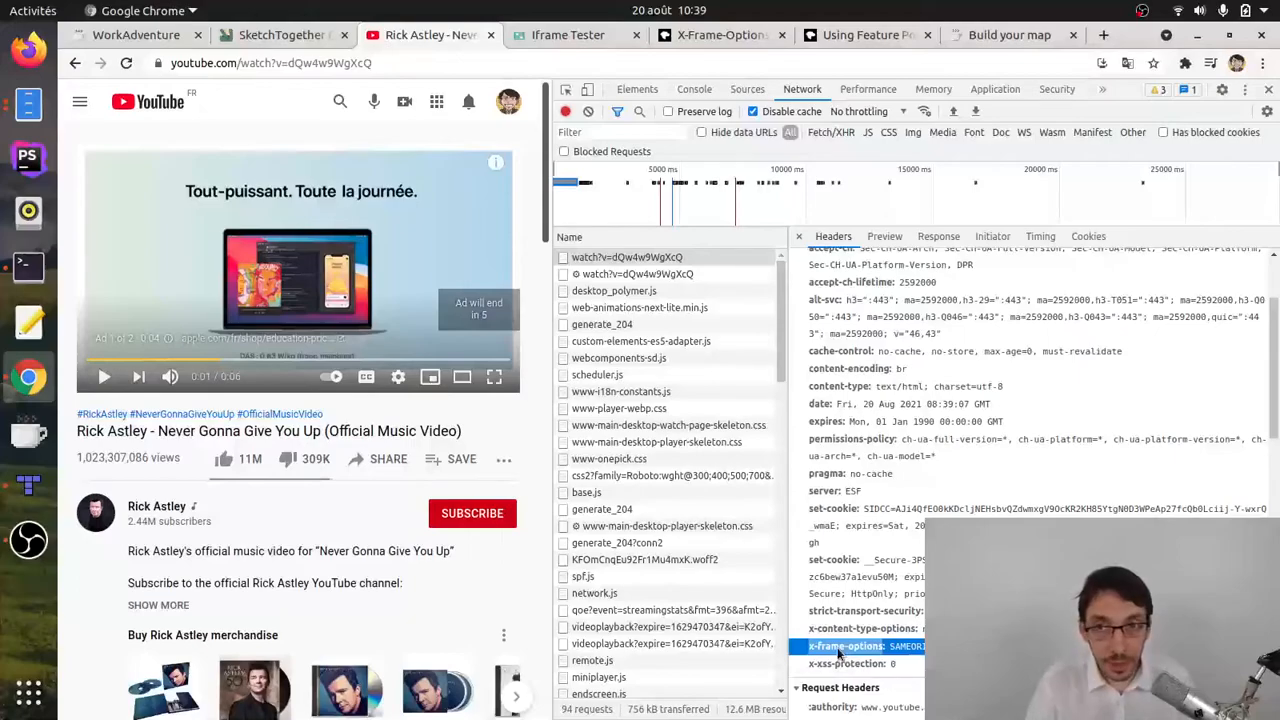
pyautogui.click(1268, 90)
pyautogui.click(548, 38)
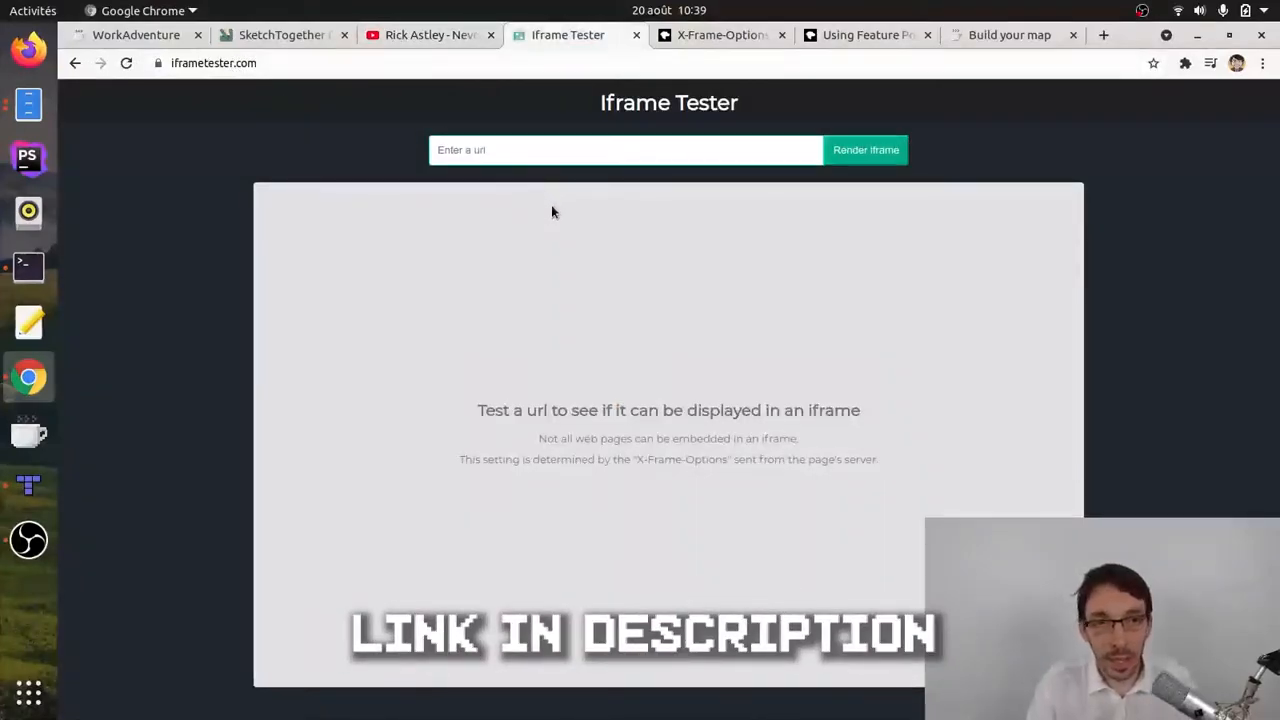
pyautogui.click(476, 149)
pyautogui.write('https://www.youtube.com/watch?v=dQw4w9WgXcQ')
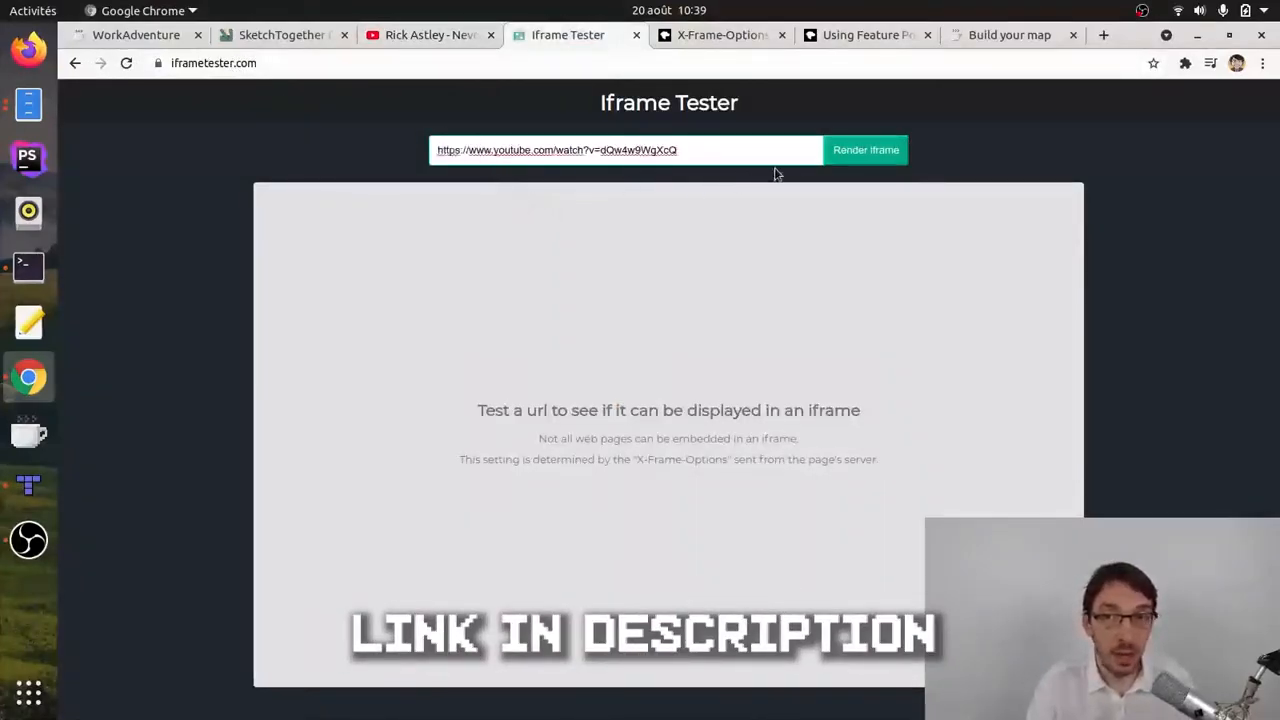
pyautogui.click(850, 157)
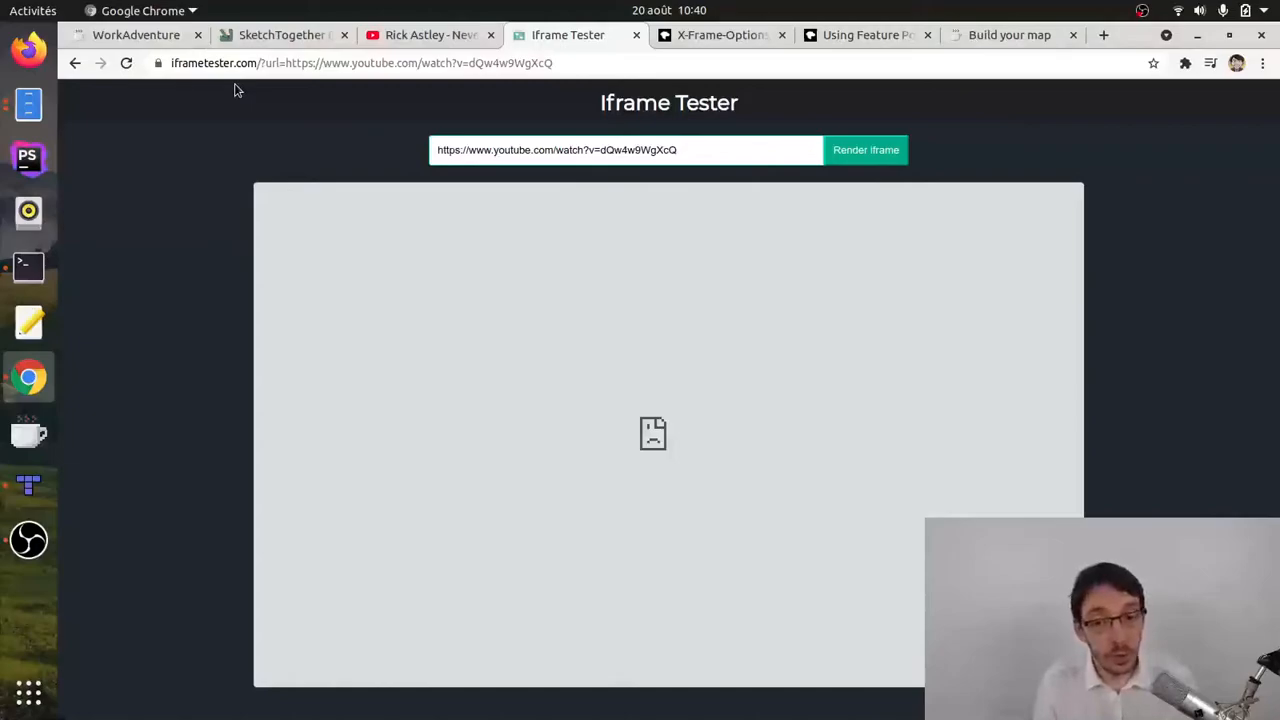
# Step: Open the embed code of the Rick Astley YouTube video and copy the URL from its iframe src attribute
pyautogui.click(418, 39)
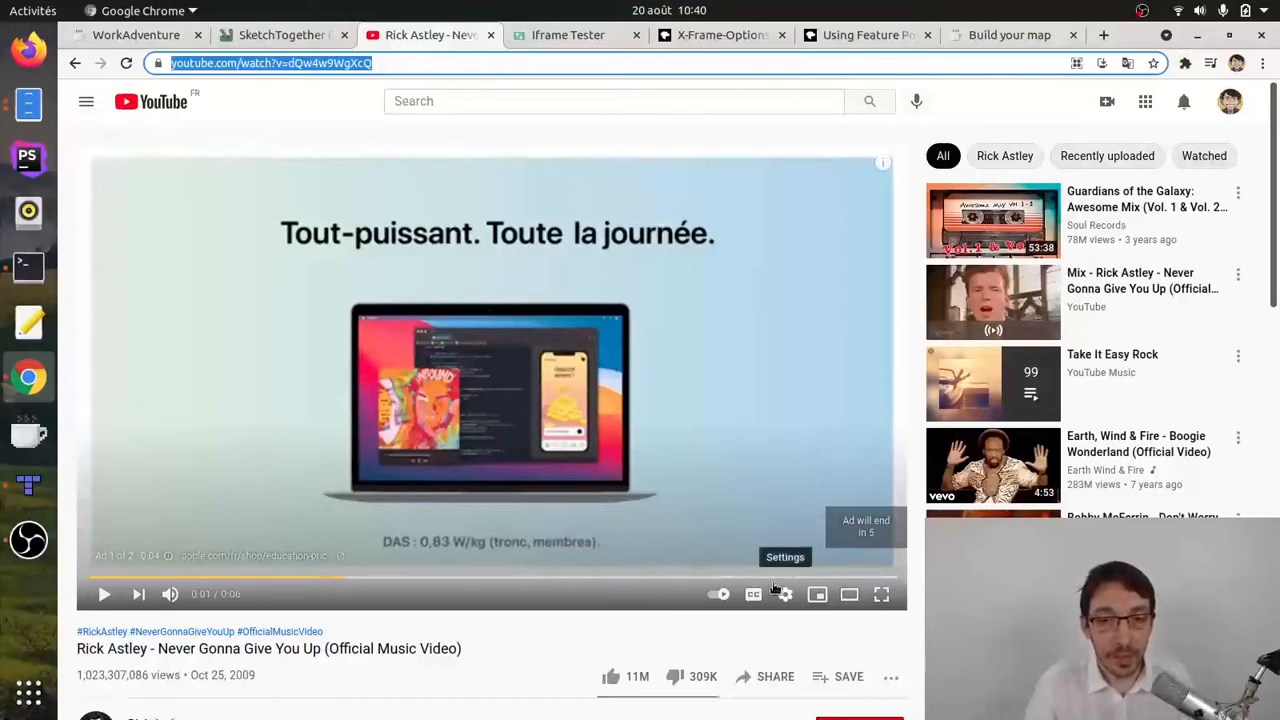
pyautogui.scroll(-2, 775, 588)
pyautogui.click(767, 466)
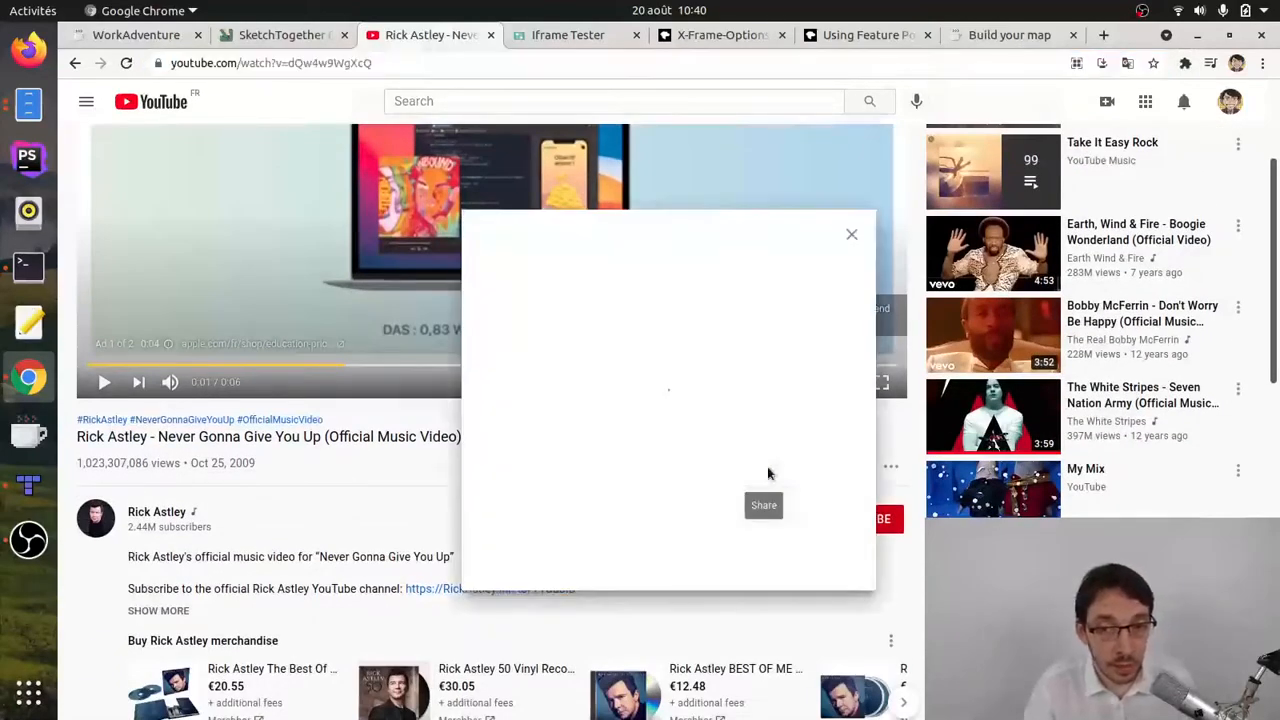
pyautogui.click(498, 346)
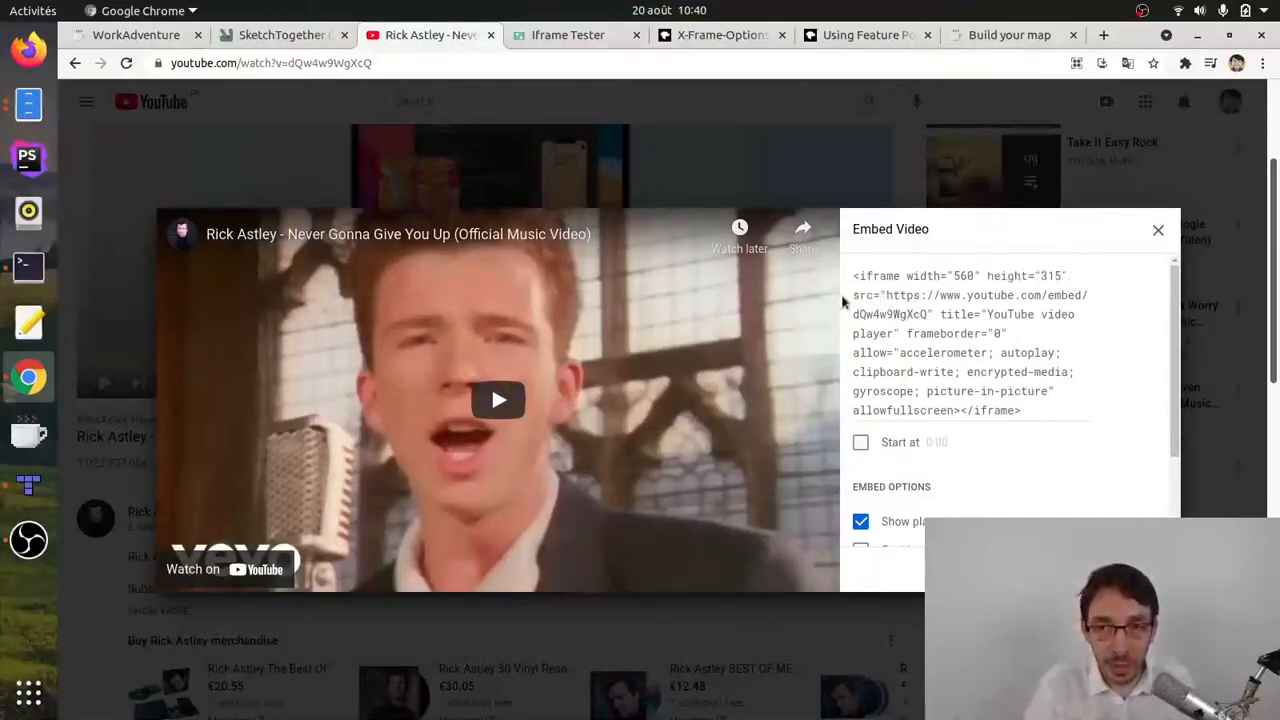
pyautogui.moveTo(885, 296); pyautogui.dragTo(930, 312)
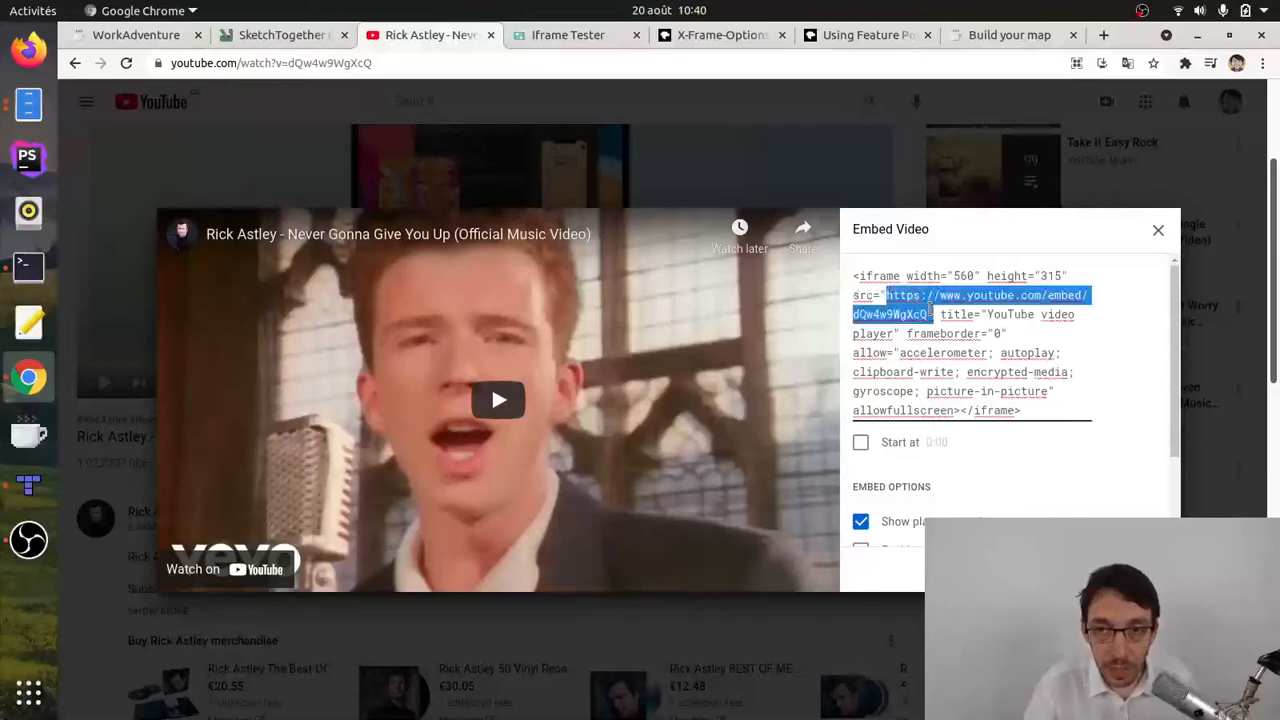
pyautogui.click(888, 296)
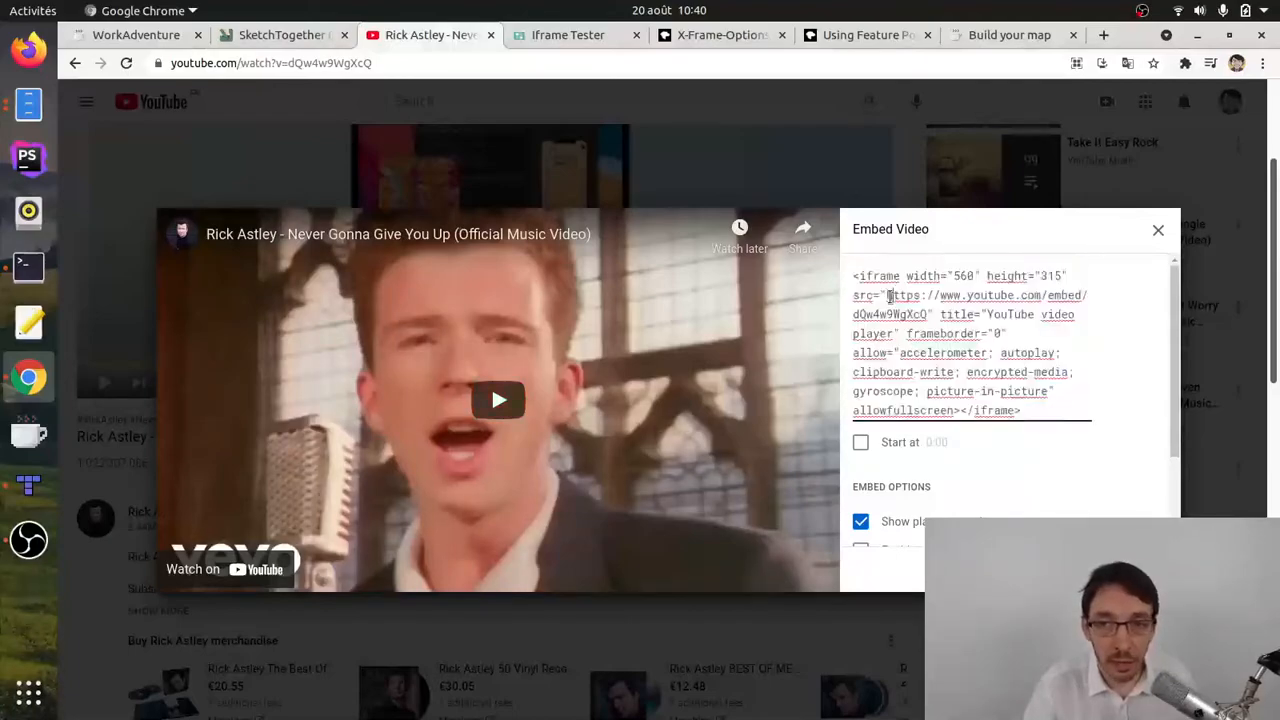
pyautogui.moveTo(887, 296)
pyautogui.mouseDown()
pyautogui.moveTo(922, 312)
pyautogui.moveTo(886, 296)
pyautogui.mouseUp()
pyautogui.hotkey('ctrl', 'c')
pyautogui.click(926, 313)
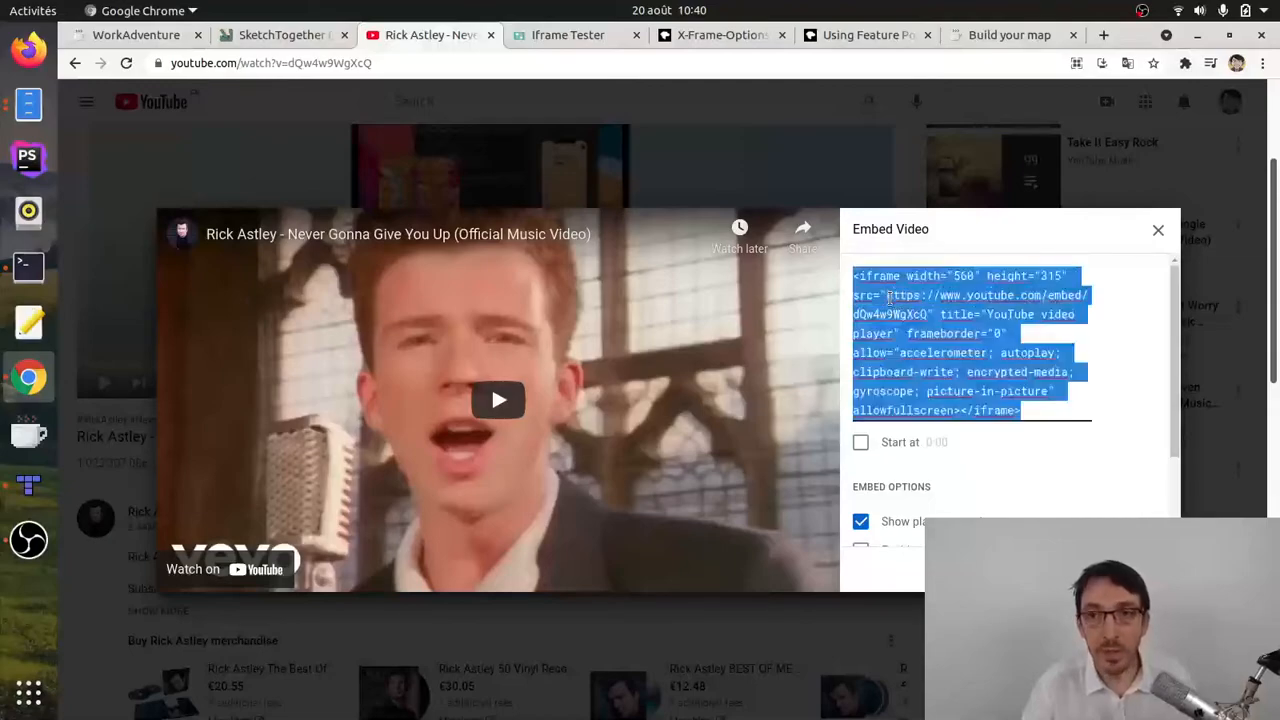
pyautogui.click(28, 485)
pyautogui.click(197, 360)
pyautogui.hotkey('ctrl', 'a')
pyautogui.hotkey('ctrl', 'v')
pyautogui.press('Home')
pyautogui.press('Right')
pyautogui.press('Right')
pyautogui.press('Right')
pyautogui.press('Right')
pyautogui.press('Right')
pyautogui.press('Right')
pyautogui.press('Right')
pyautogui.press('Right')
pyautogui.press('Right')
pyautogui.press('Right')
pyautogui.press('Right')
pyautogui.press('Right')
pyautogui.press('Right')
pyautogui.press('Right')
pyautogui.press('Right')
pyautogui.press('Right')
pyautogui.press('Right')
pyautogui.press('Right')
pyautogui.press('Right')
pyautogui.press('Right')
pyautogui.press('Right')
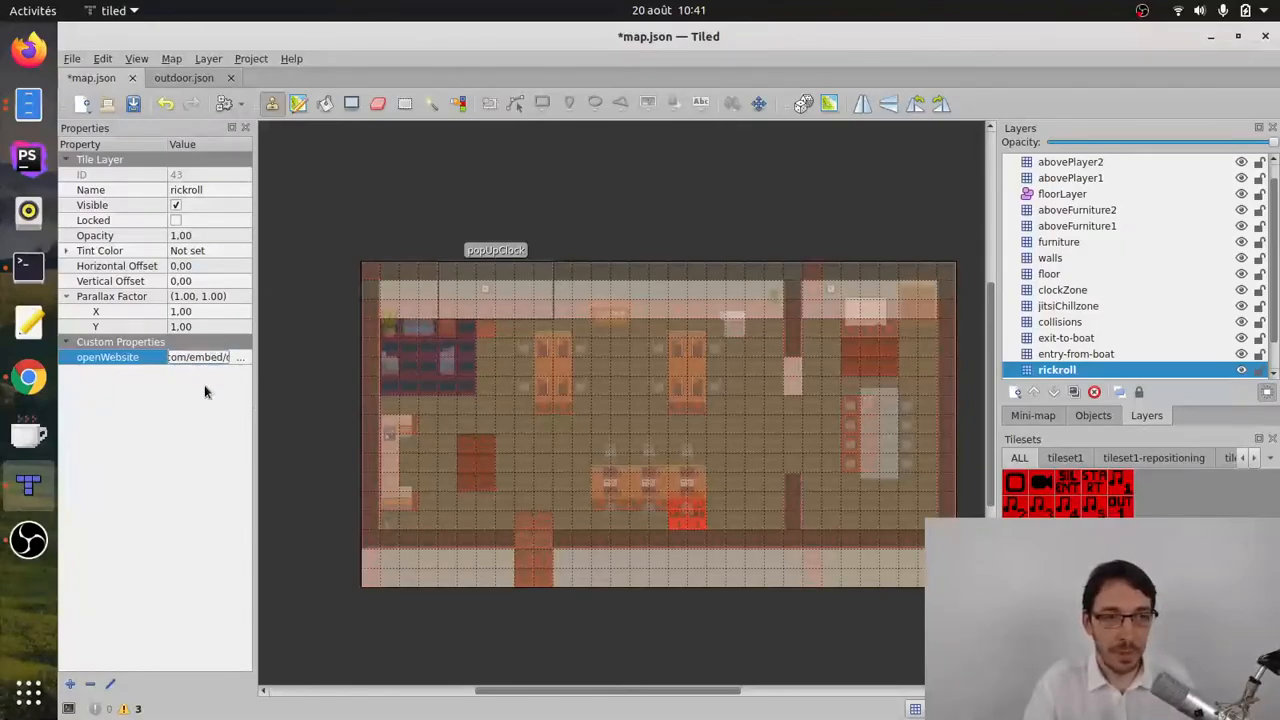
pyautogui.click(72, 58)
pyautogui.click(103, 151)
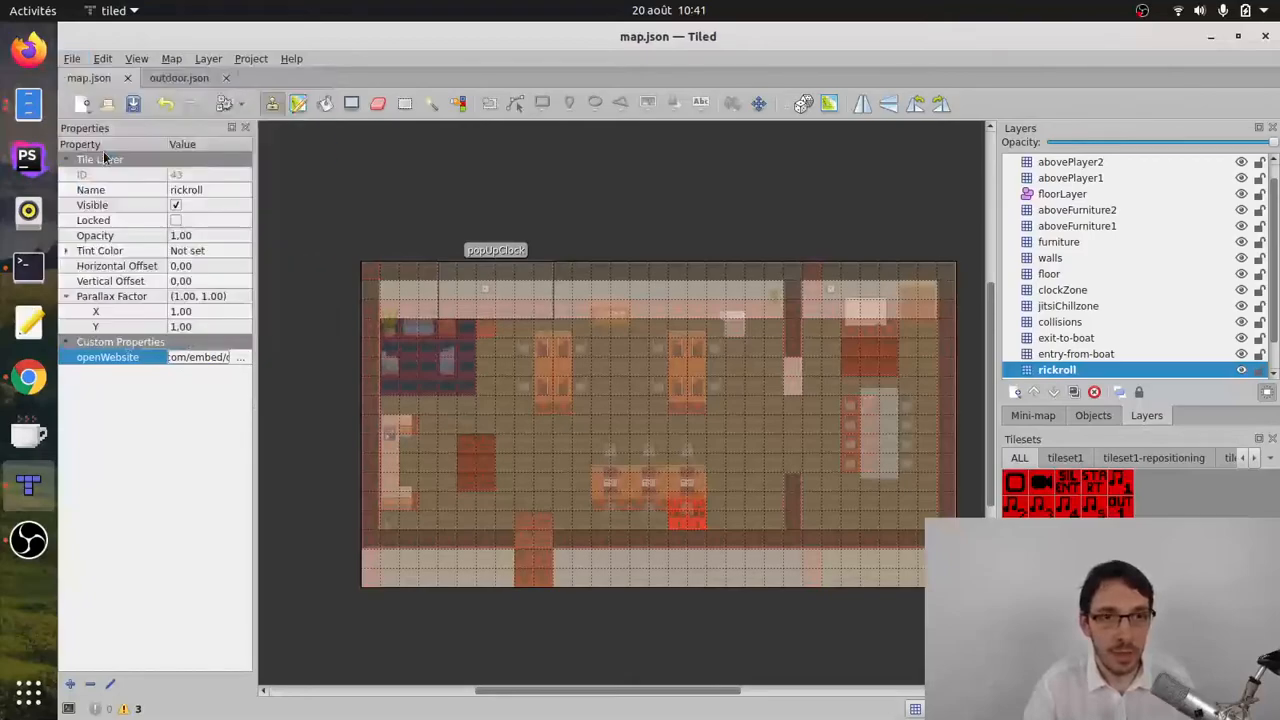
# Step: Reload the WorkAdventure map in Chrome with the avatar on the rickroll zone, and play and pause the embedded video
pyautogui.click(28, 377)
pyautogui.click(150, 35)
pyautogui.hotkey('ctrl', 'r')
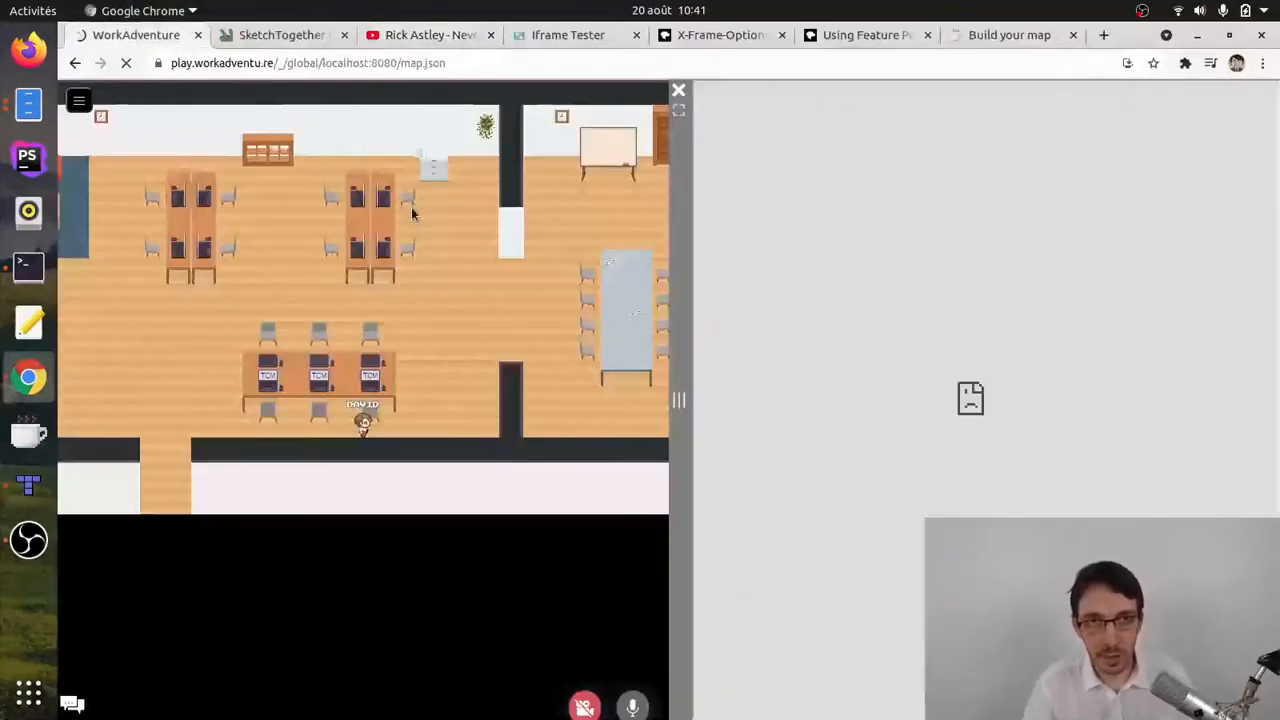
pyautogui.press('Right')
pyautogui.press('Down')
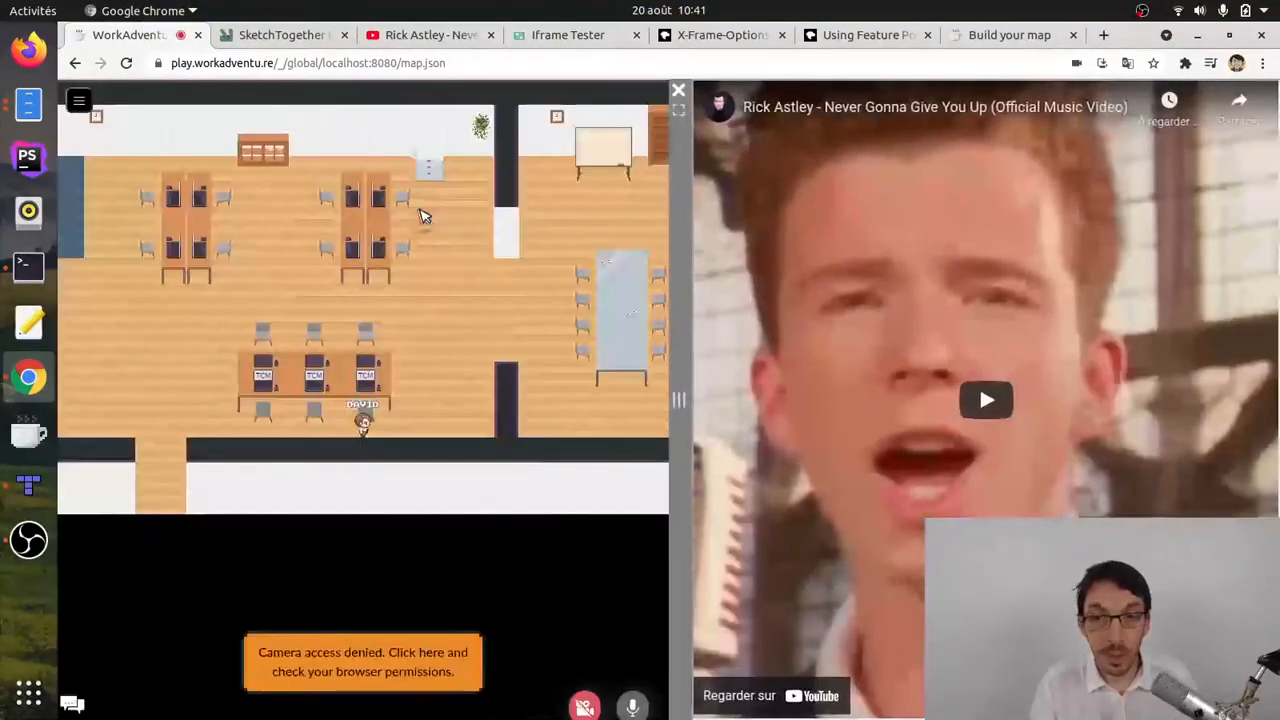
pyautogui.click(988, 402)
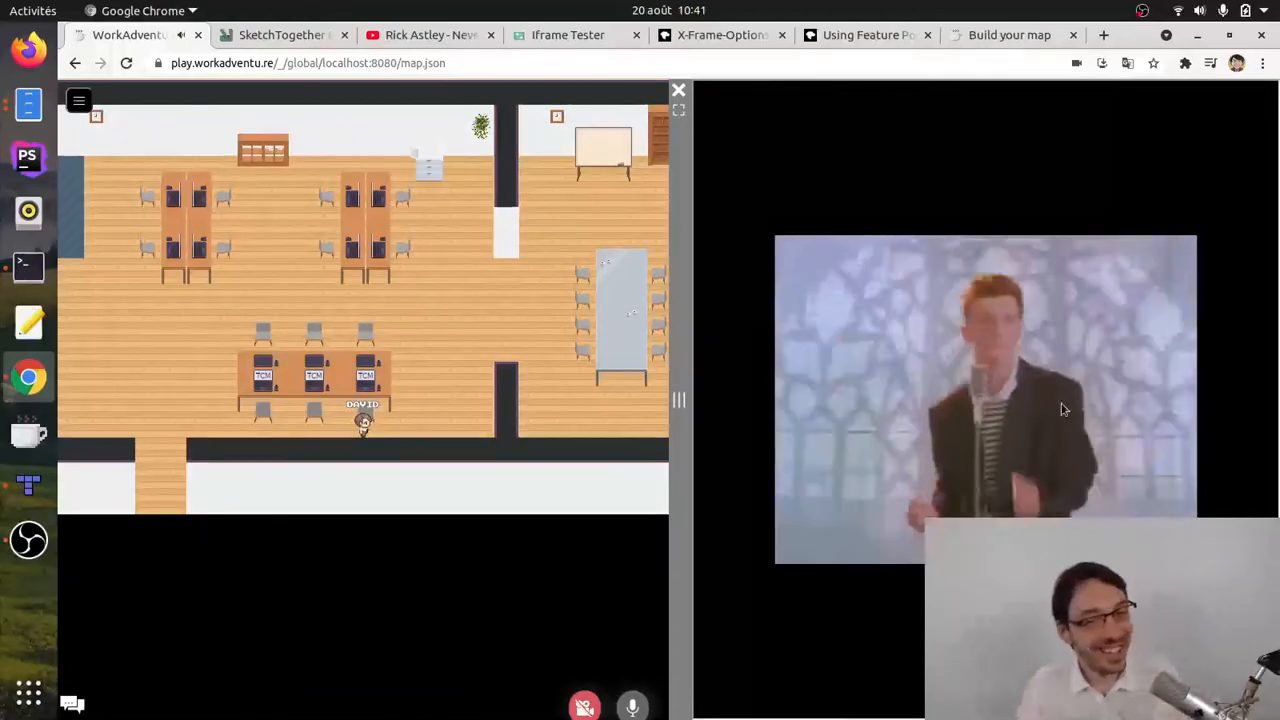
pyautogui.click(722, 702)
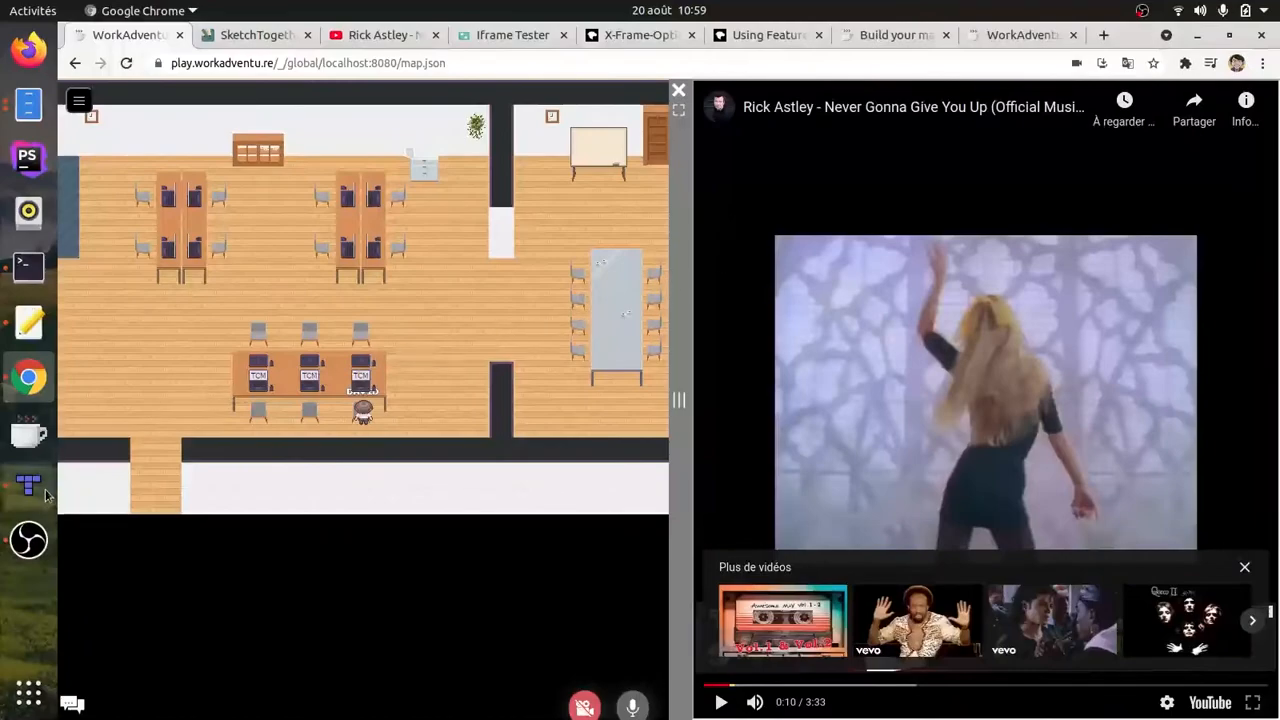
# Step: Add a string property openWebsitePolicy with the value fullscreen to the rickroll layer in Tiled and save the map
pyautogui.click(45, 495)
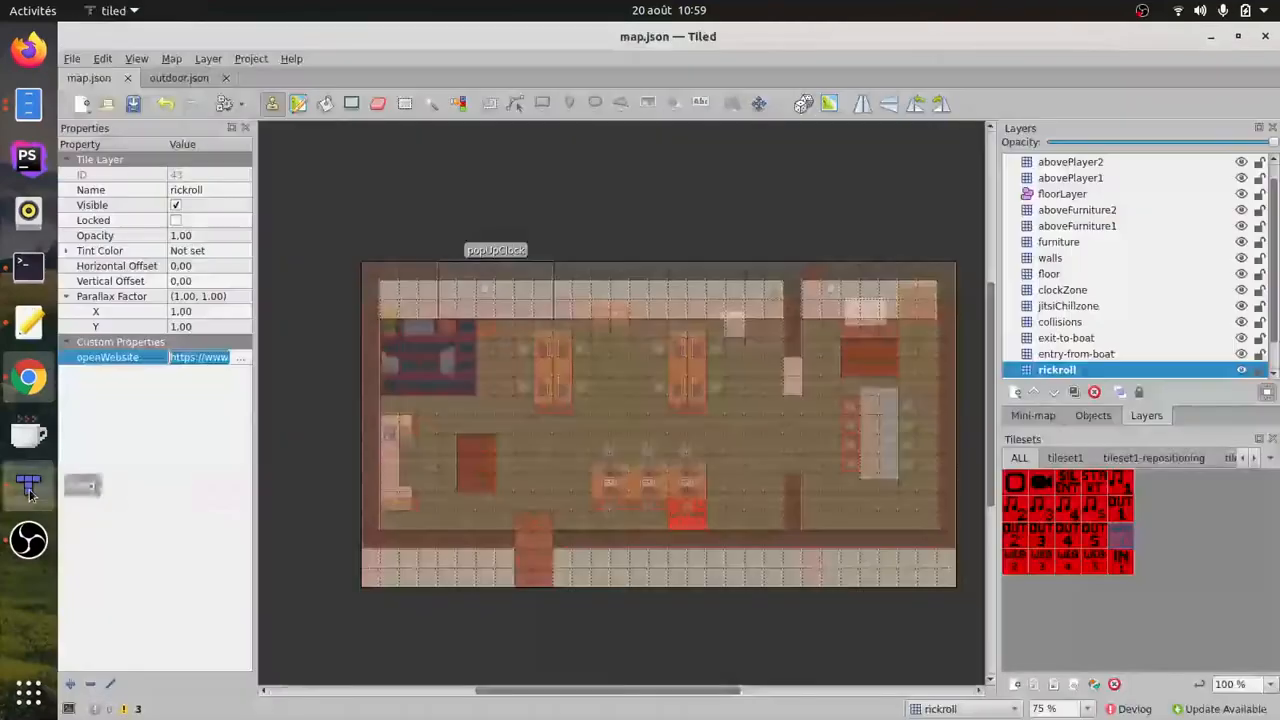
pyautogui.rightClick(119, 389)
pyautogui.click(70, 684)
pyautogui.write('openWebsite')
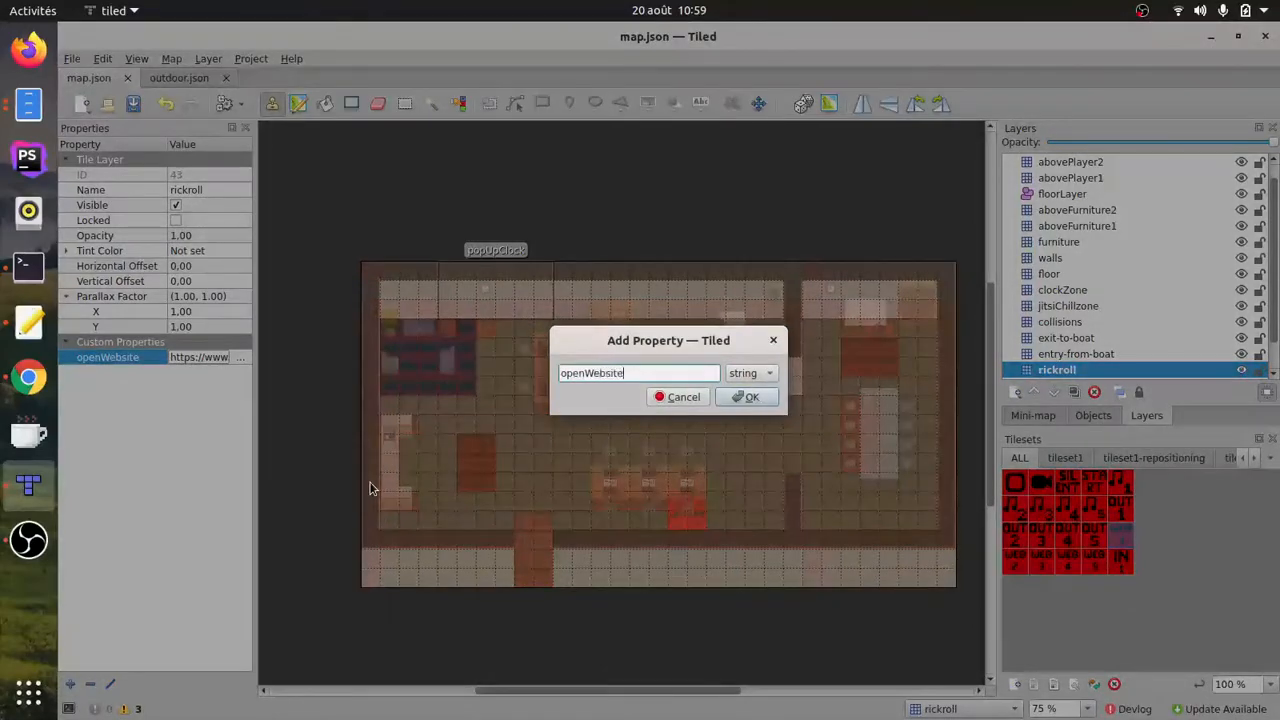
pyautogui.write('Policy')
pyautogui.click(750, 398)
pyautogui.write('f')
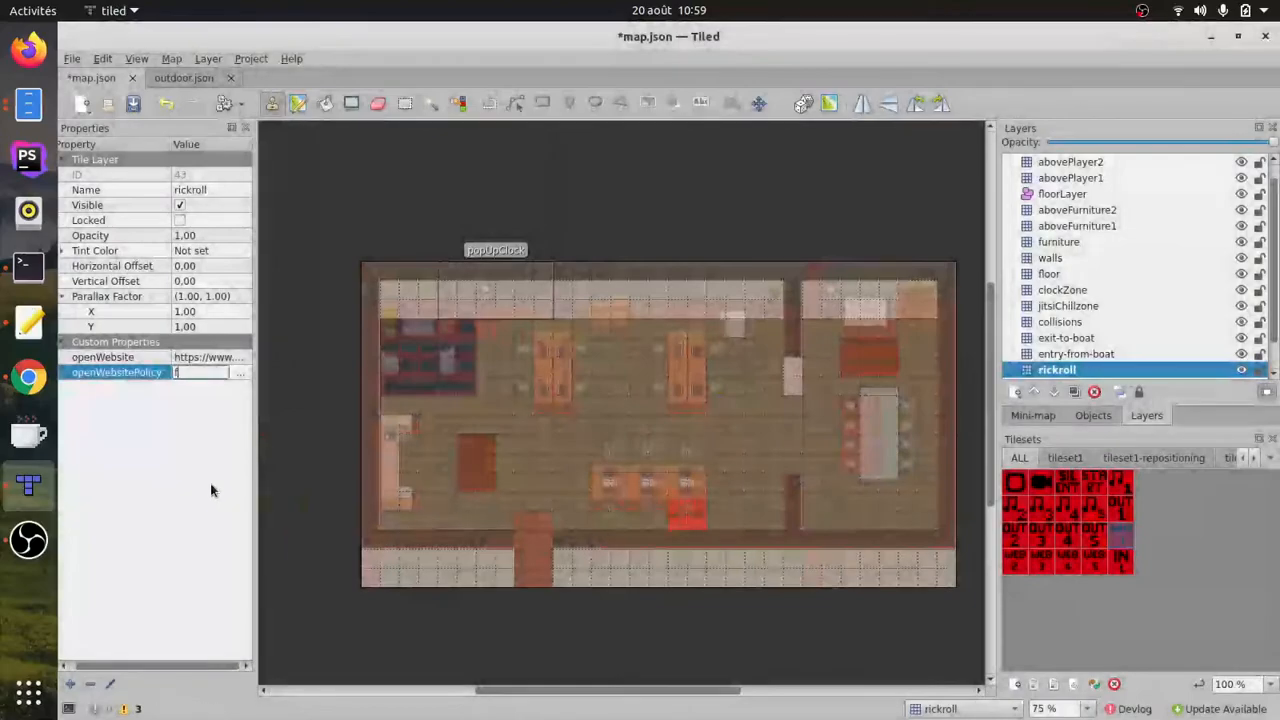
pyautogui.write('ullscreen')
pyautogui.press('Return')
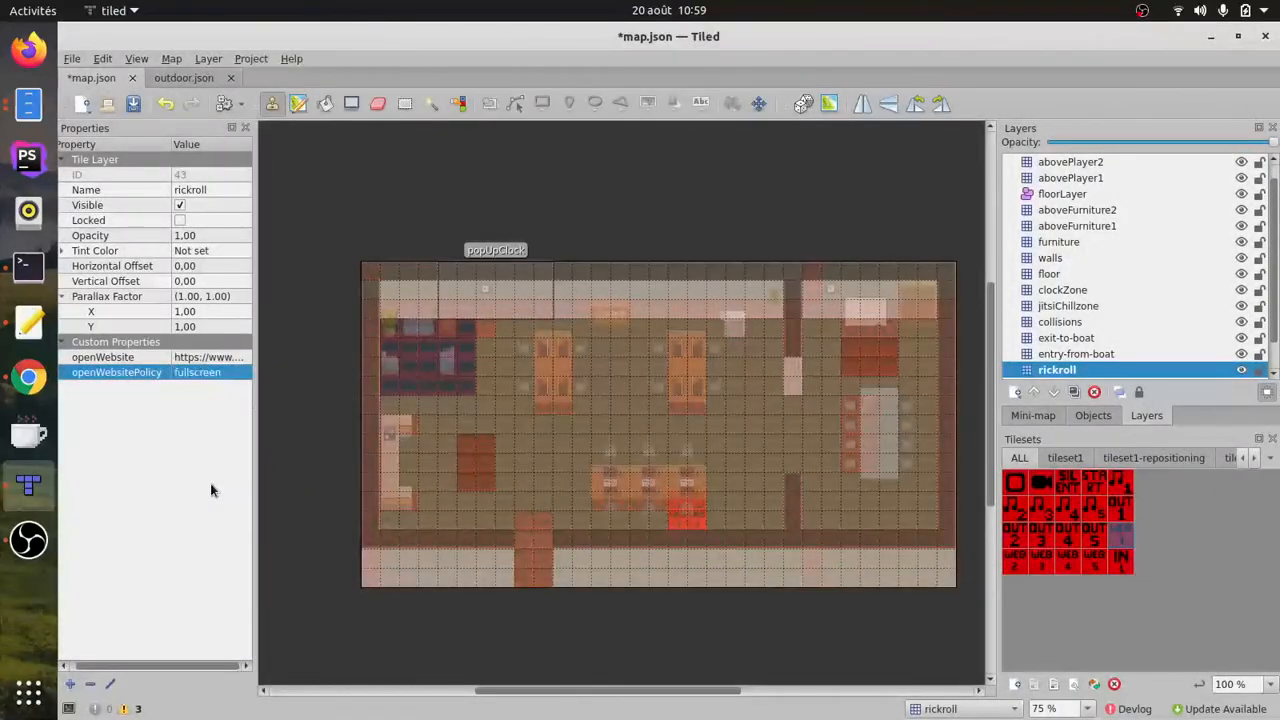
pyautogui.click(178, 432)
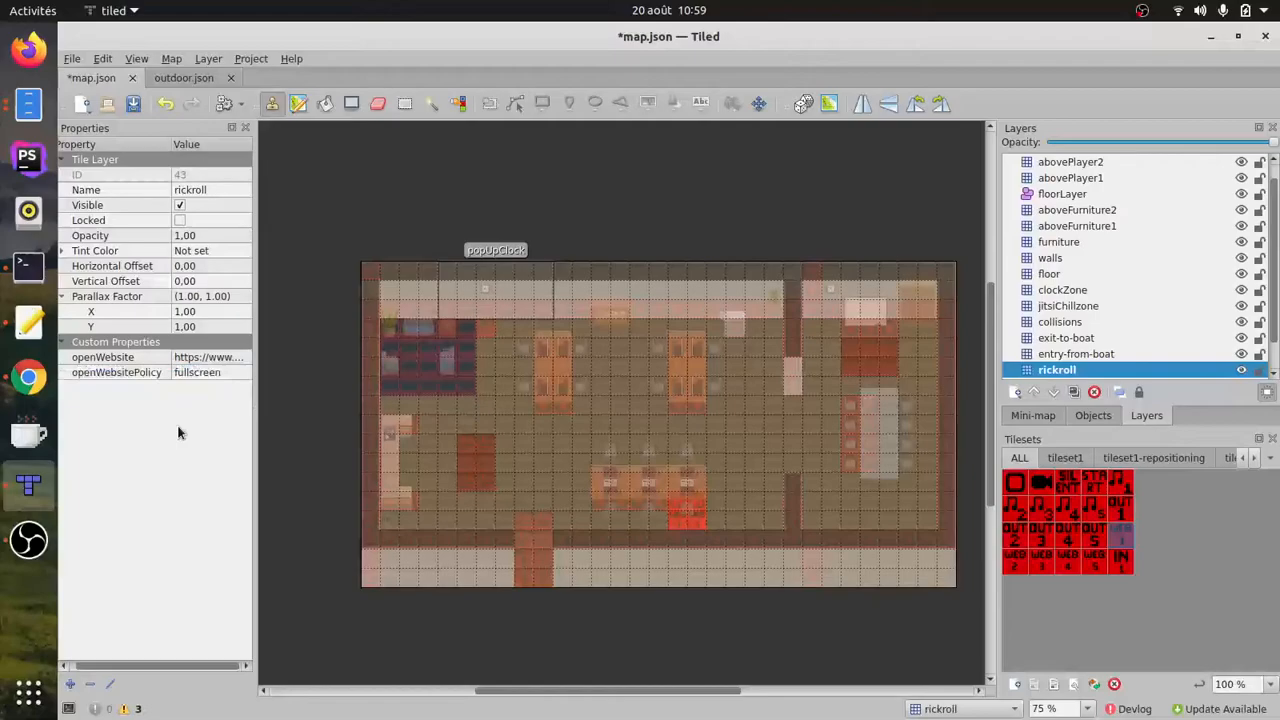
pyautogui.click(72, 58)
pyautogui.click(104, 152)
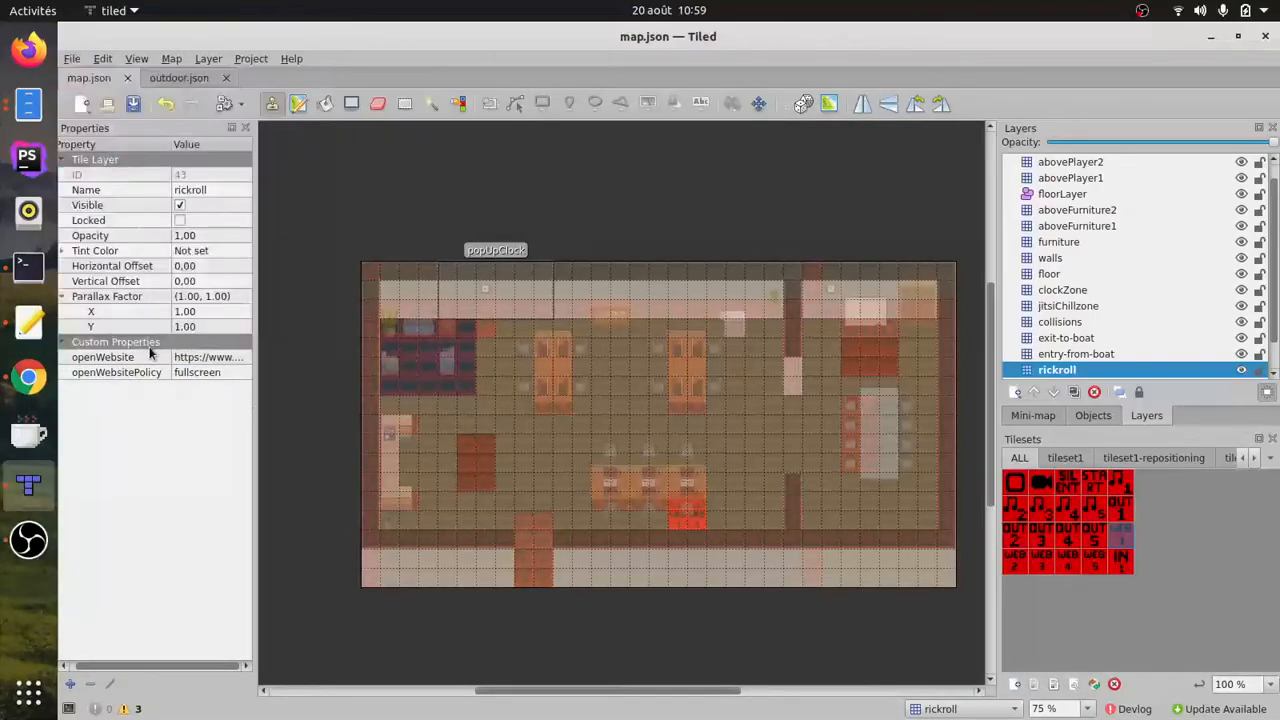
# Step: Test fullscreen display of the embedded Rick Astley video in the WorkAdventure map in Chrome and exit fullscreen
pyautogui.click(28, 377)
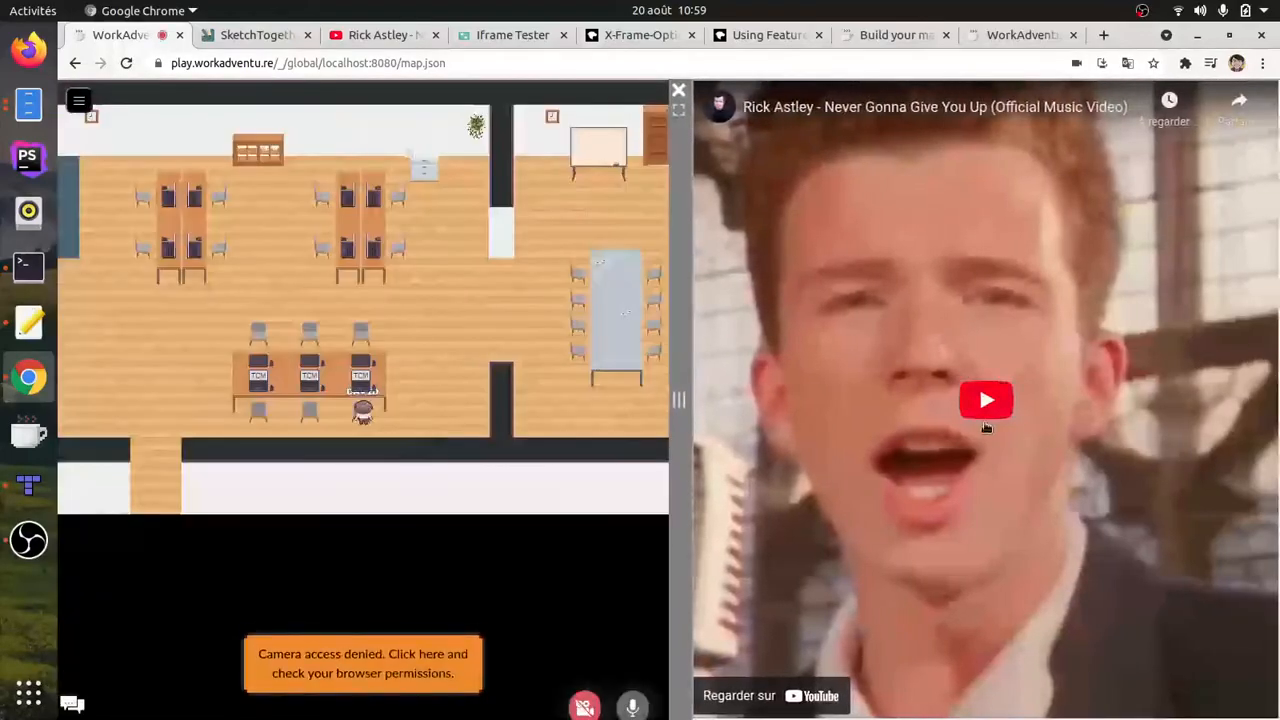
pyautogui.click(985, 427)
pyautogui.click(727, 703)
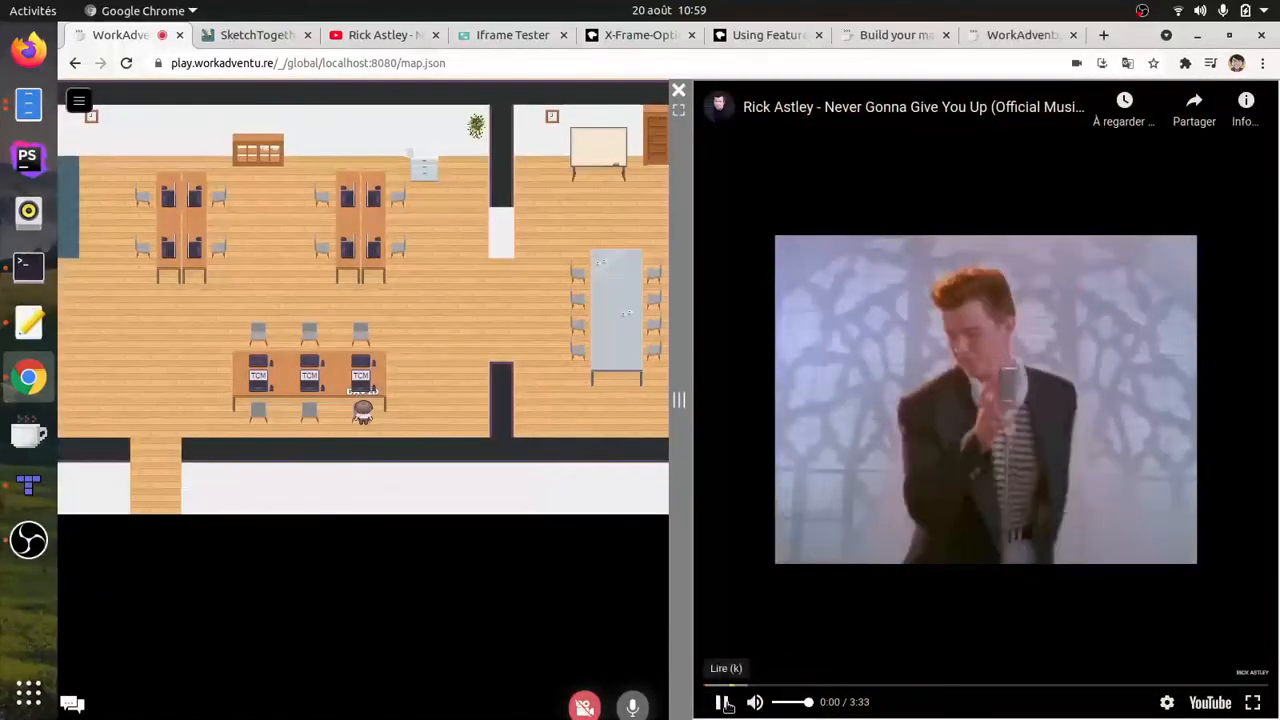
pyautogui.click(1252, 703)
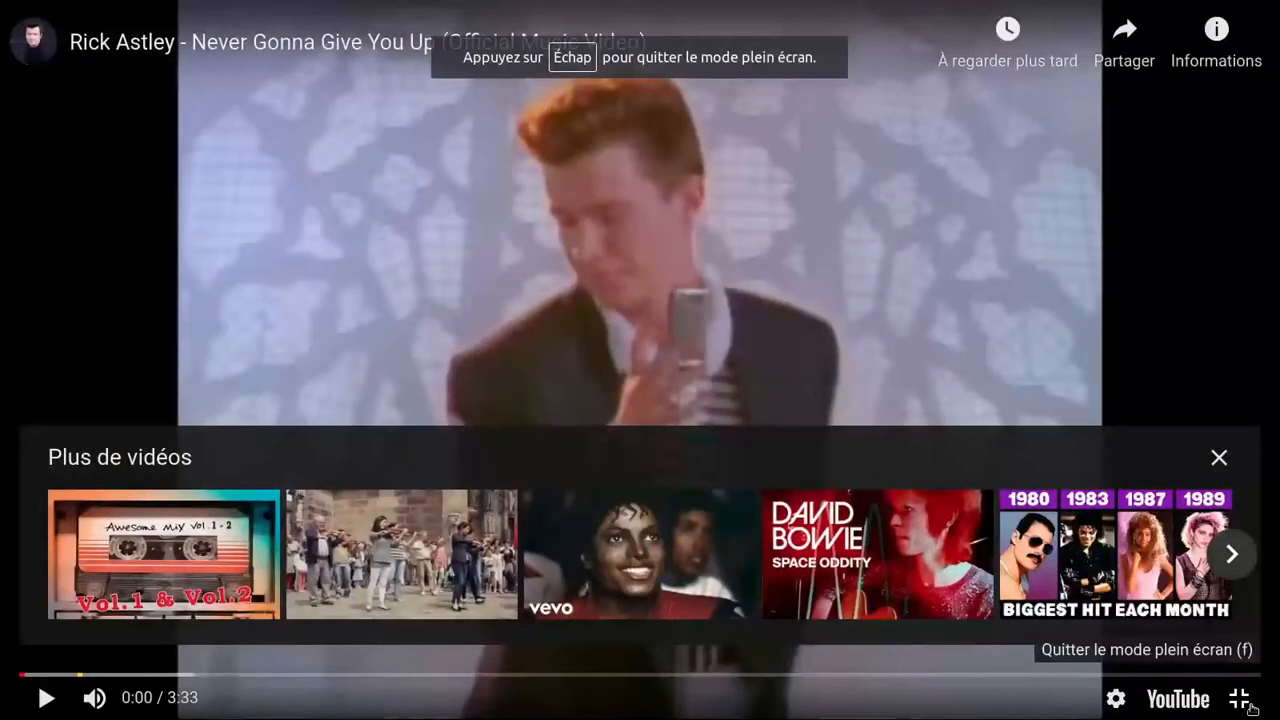
pyautogui.click(1219, 457)
pyautogui.press('Escape')
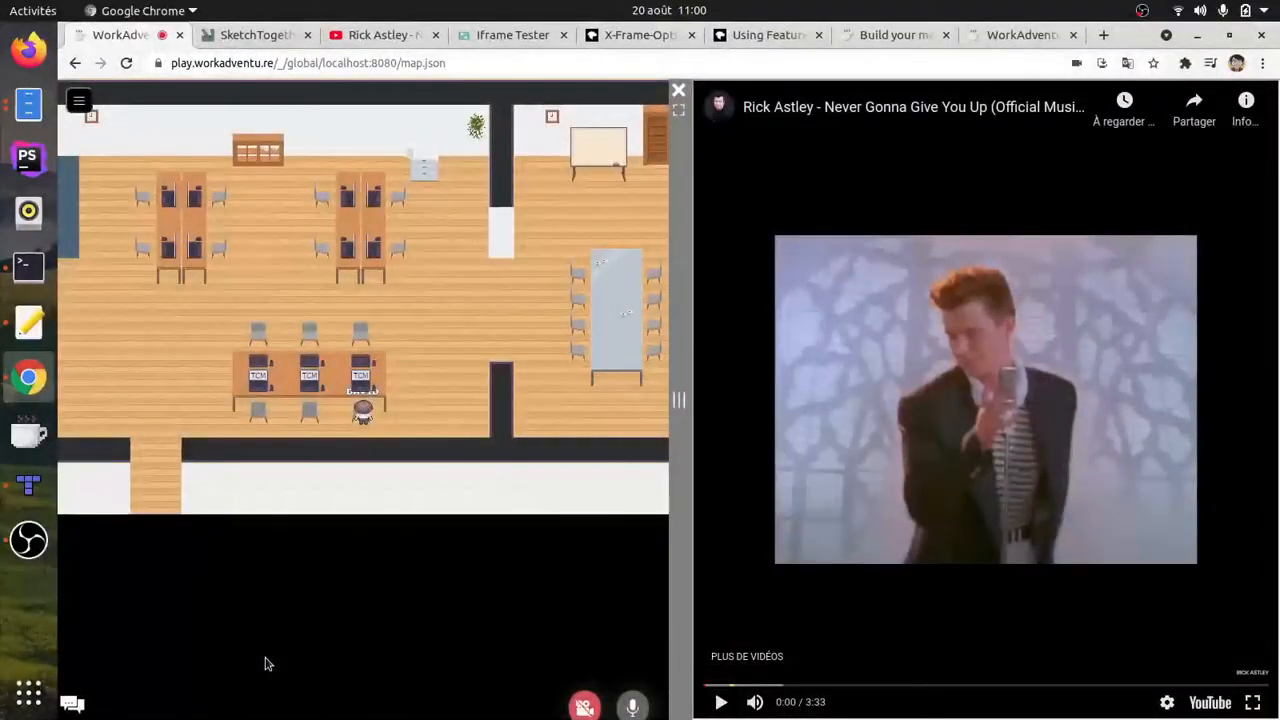
# Step: Examine the iframe allow attribute in the Feature Policy documentation and in the YouTube video's embed code
pyautogui.click(763, 40)
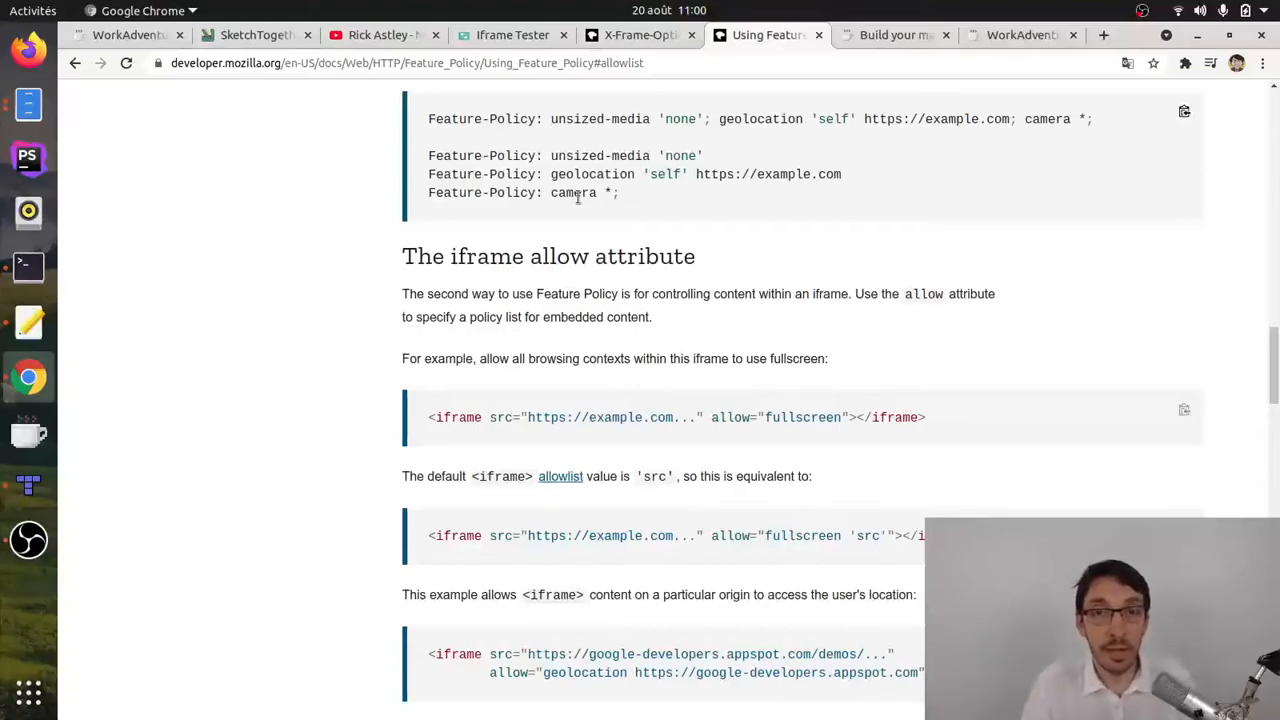
pyautogui.click(368, 35)
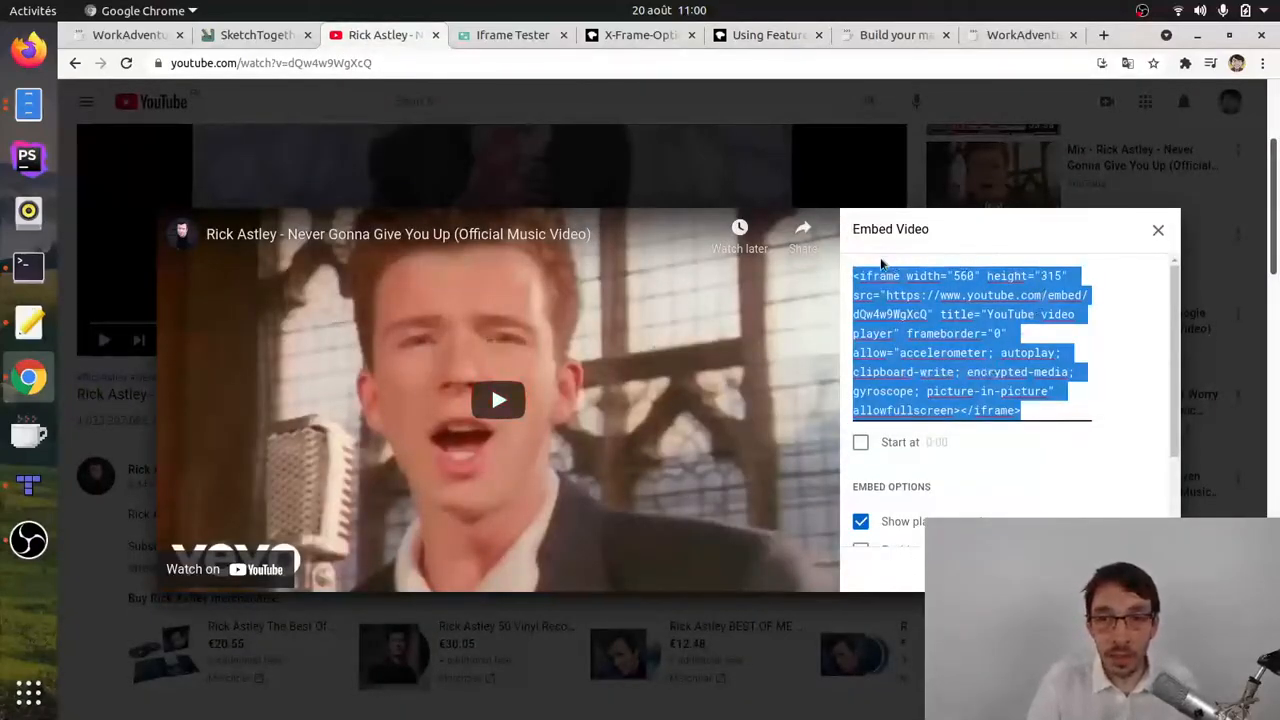
pyautogui.tripleClick(868, 358)
pyautogui.moveTo(898, 355); pyautogui.dragTo(1036, 376)
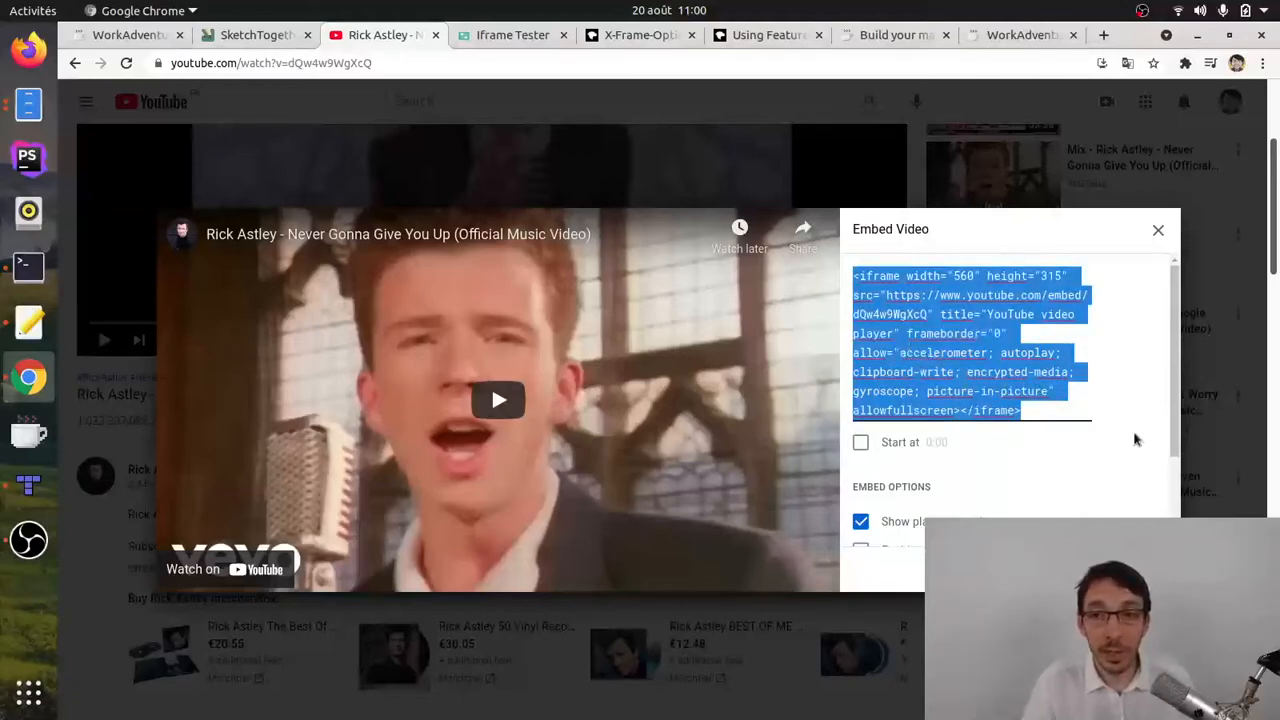
# Step: Return to the WorkAdventure map in Chrome and walk the avatar around the rickroll zone to retrigger the embedded video
pyautogui.click(112, 36)
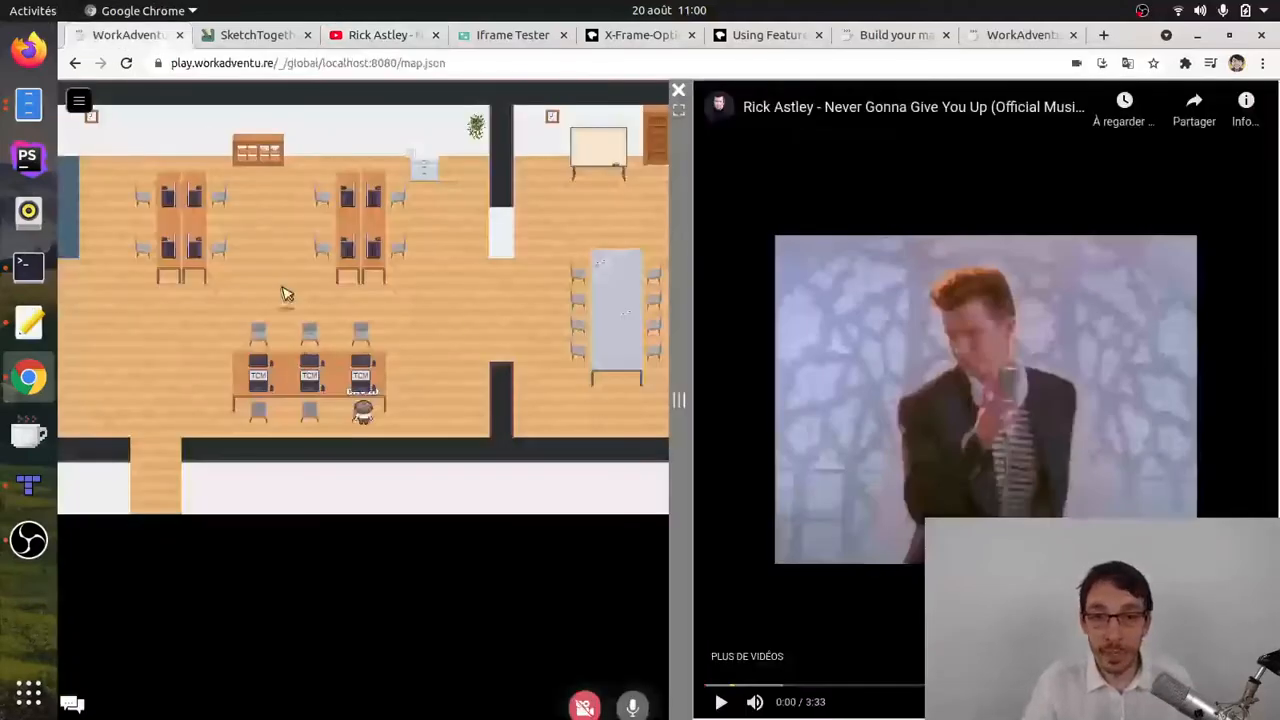
pyautogui.click(28, 485)
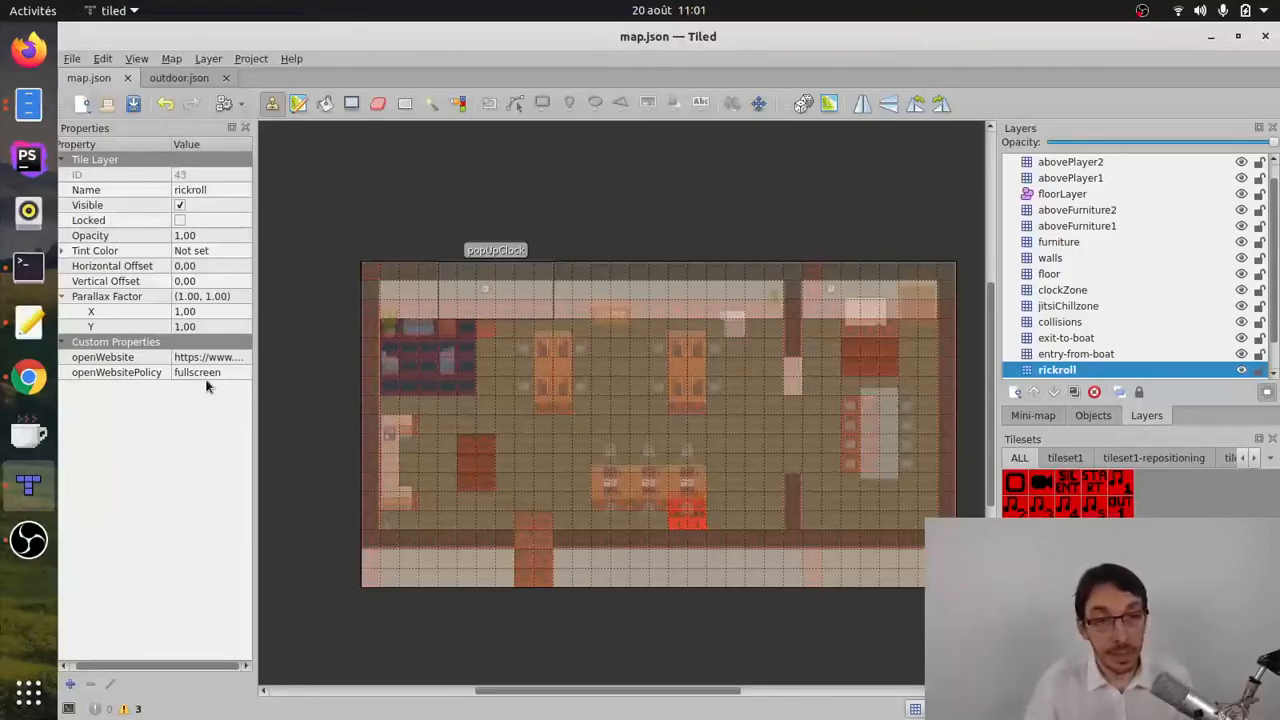
pyautogui.click(28, 380)
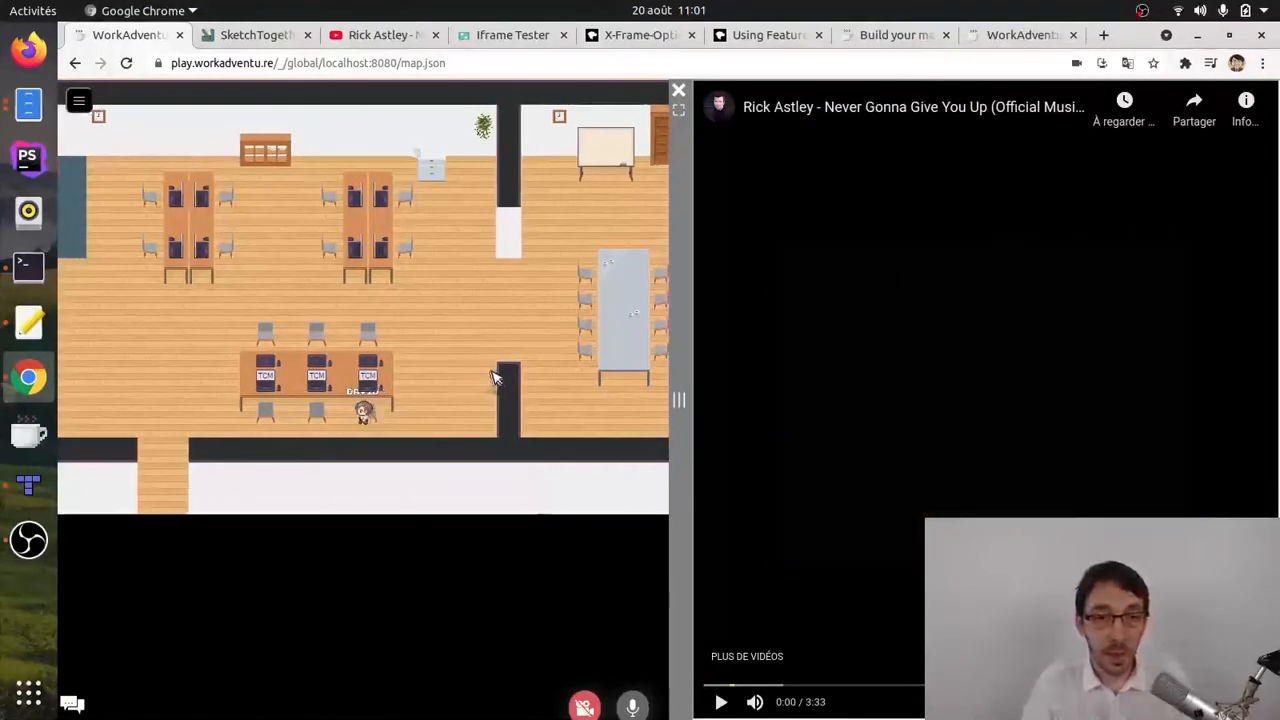
pyautogui.press('Right')
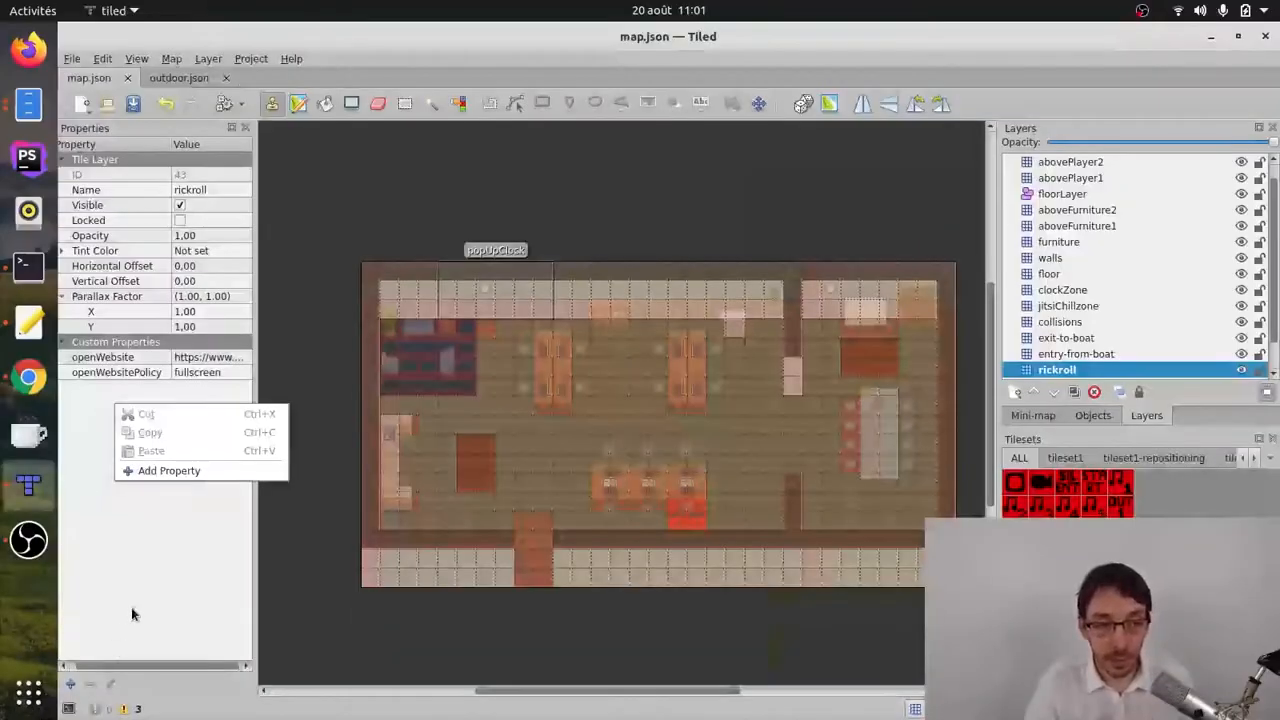
# Step: Add a string property openWebsiteTrigger with the value onaction to the rickroll layer in Tiled and save the map
pyautogui.click(172, 471)
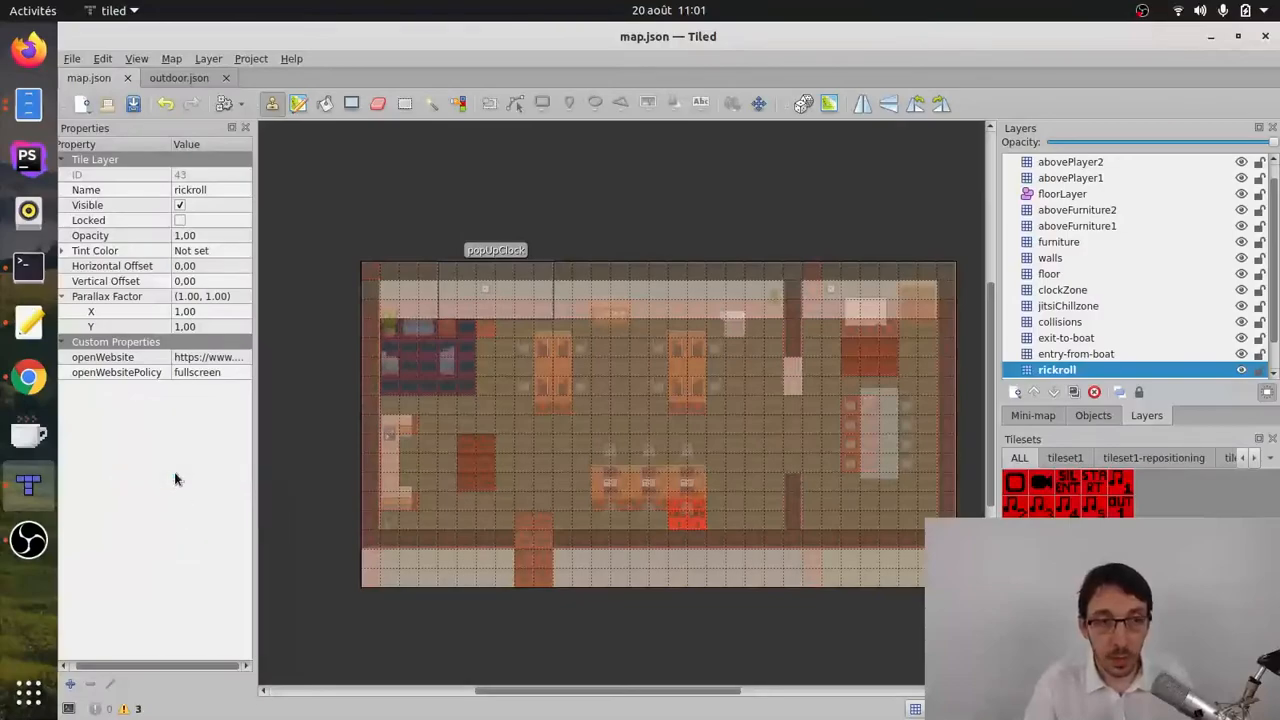
pyautogui.write('openWebsiteTrigger')
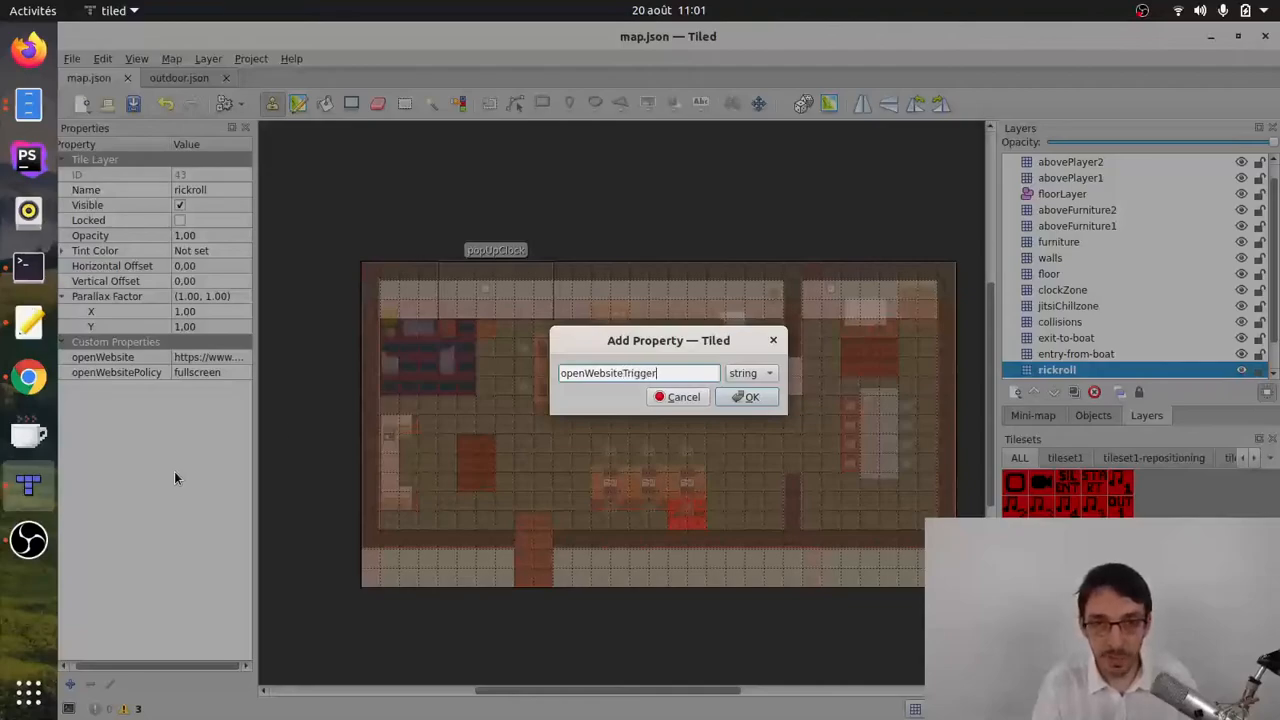
pyautogui.click(748, 397)
pyautogui.write('onaction')
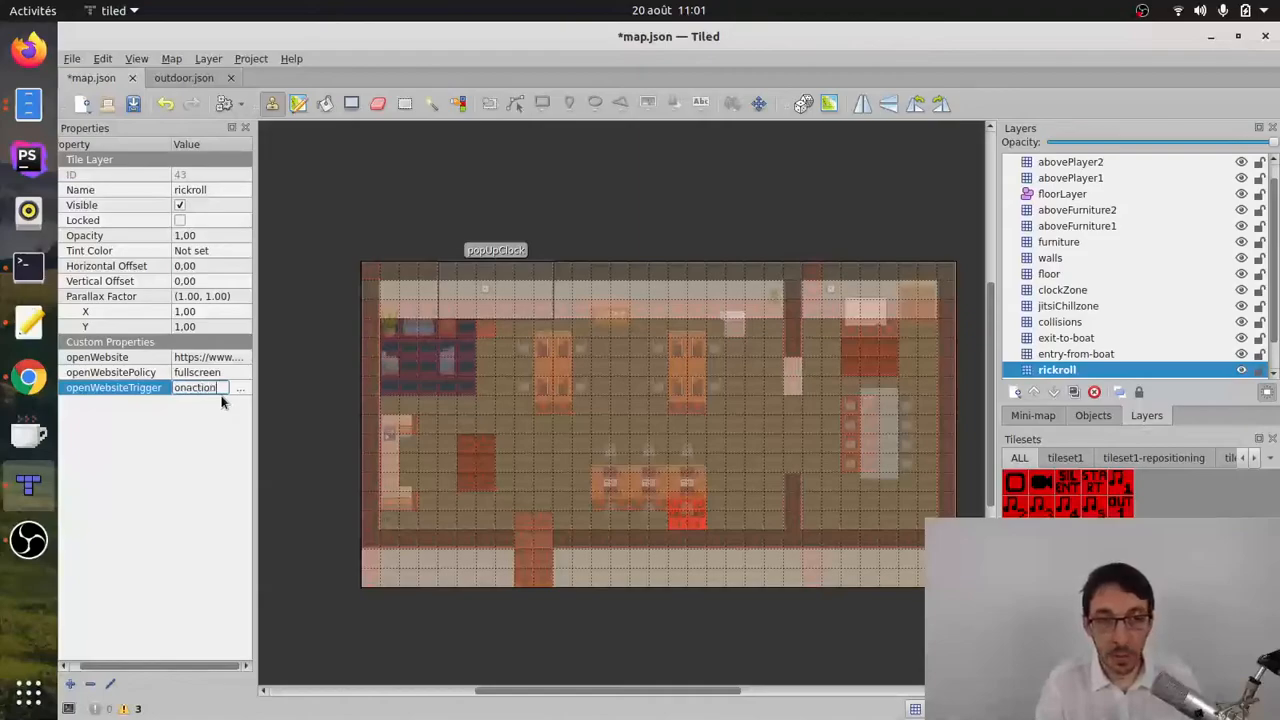
pyautogui.press('Return')
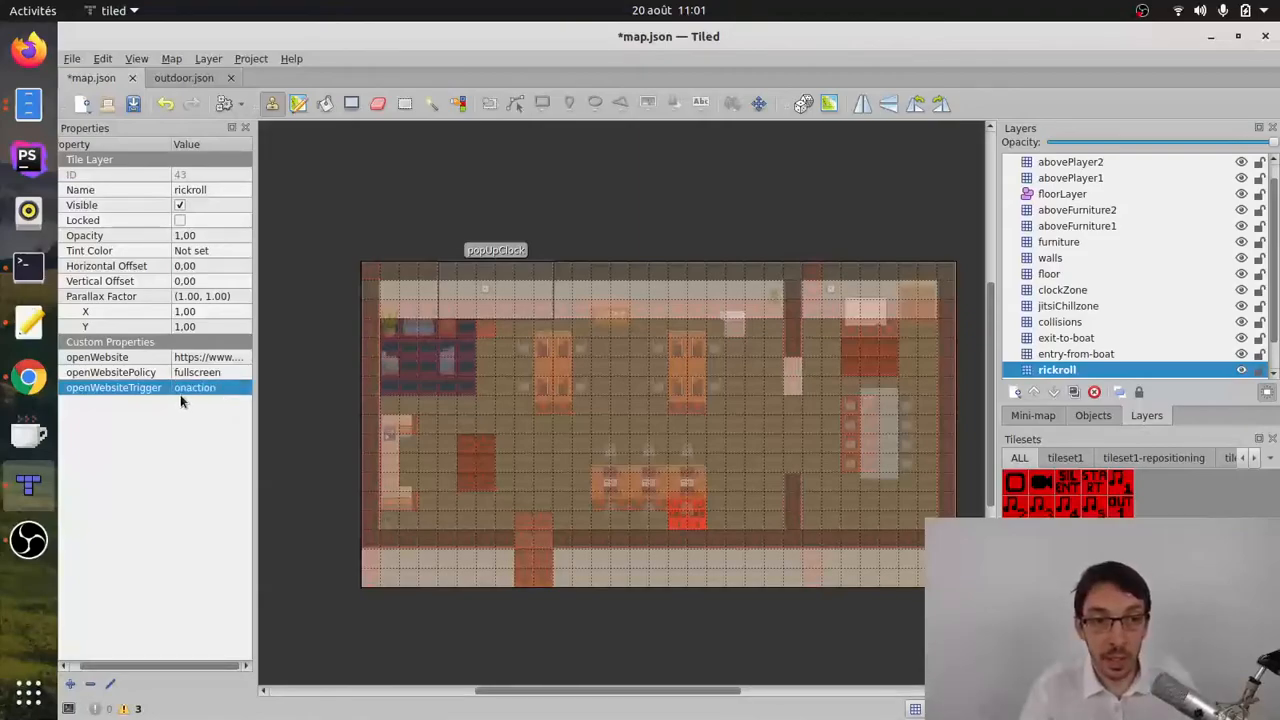
pyautogui.click(72, 58)
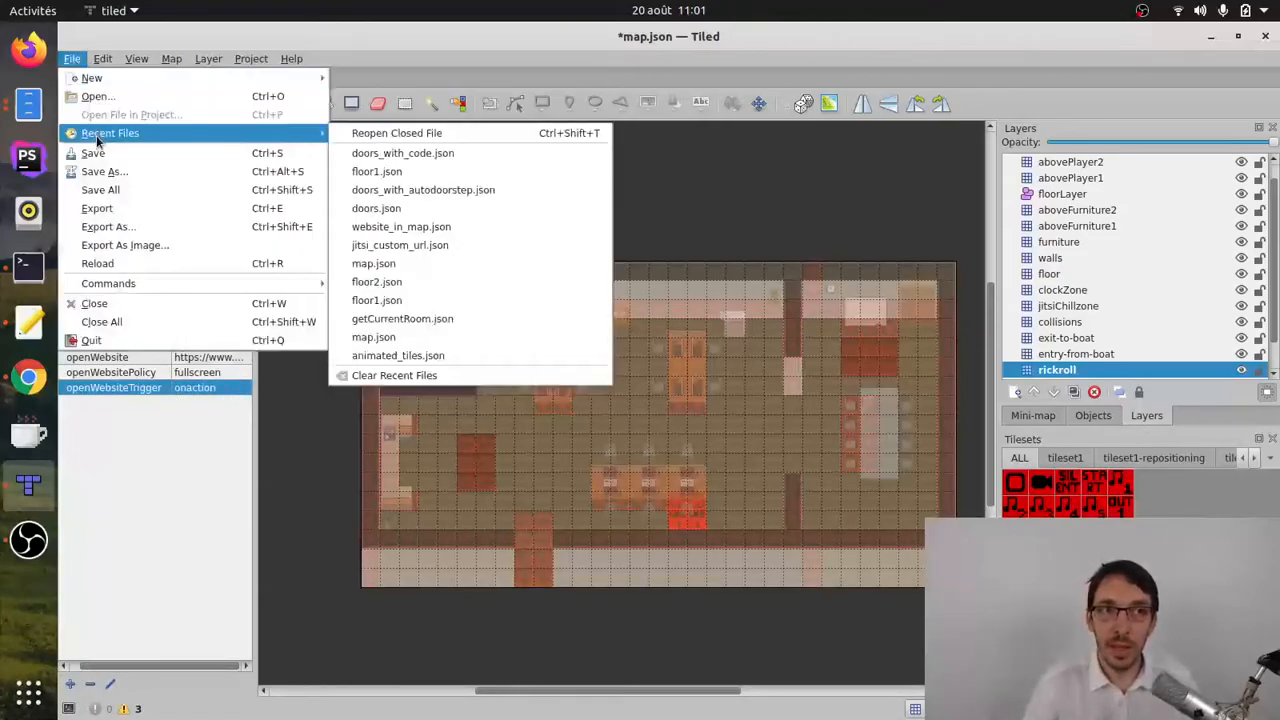
pyautogui.click(100, 151)
# Step: Reload the WorkAdventure map in Chrome, walk the avatar to the rickroll zone, and open the website from the on-screen prompt
pyautogui.click(28, 376)
pyautogui.press('F5')
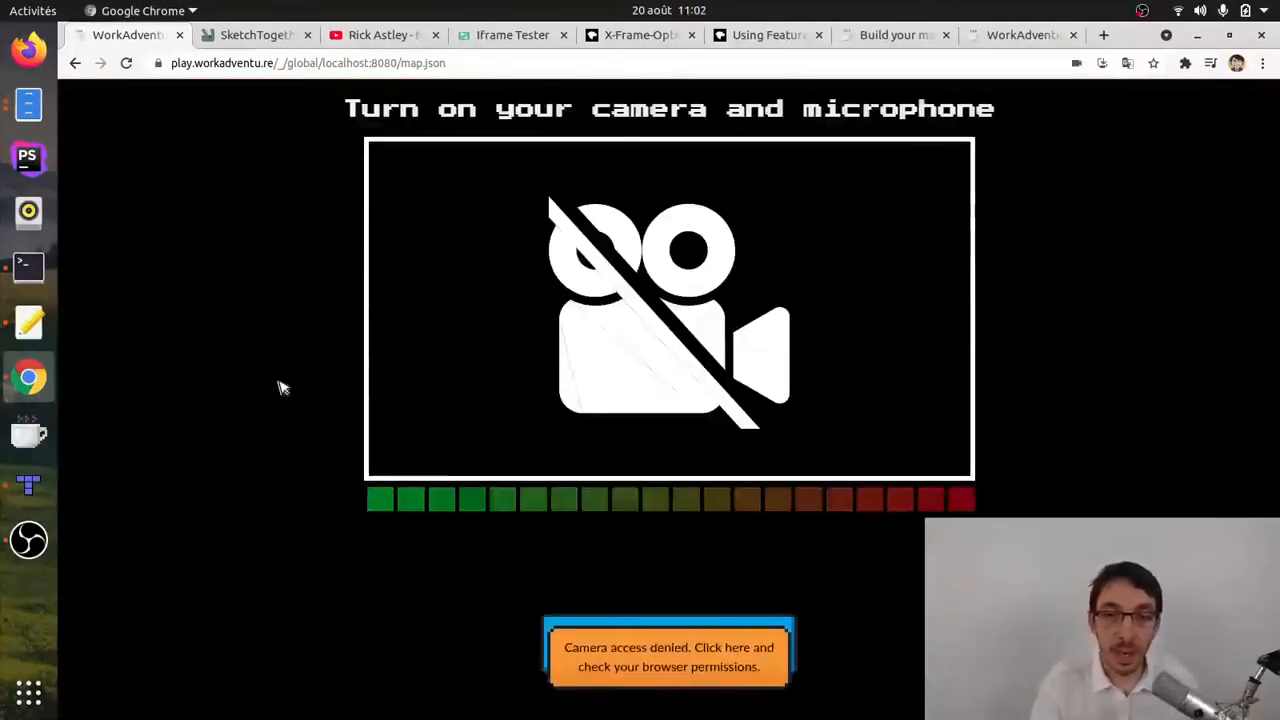
pyautogui.press('Down')
pyautogui.press('Right')
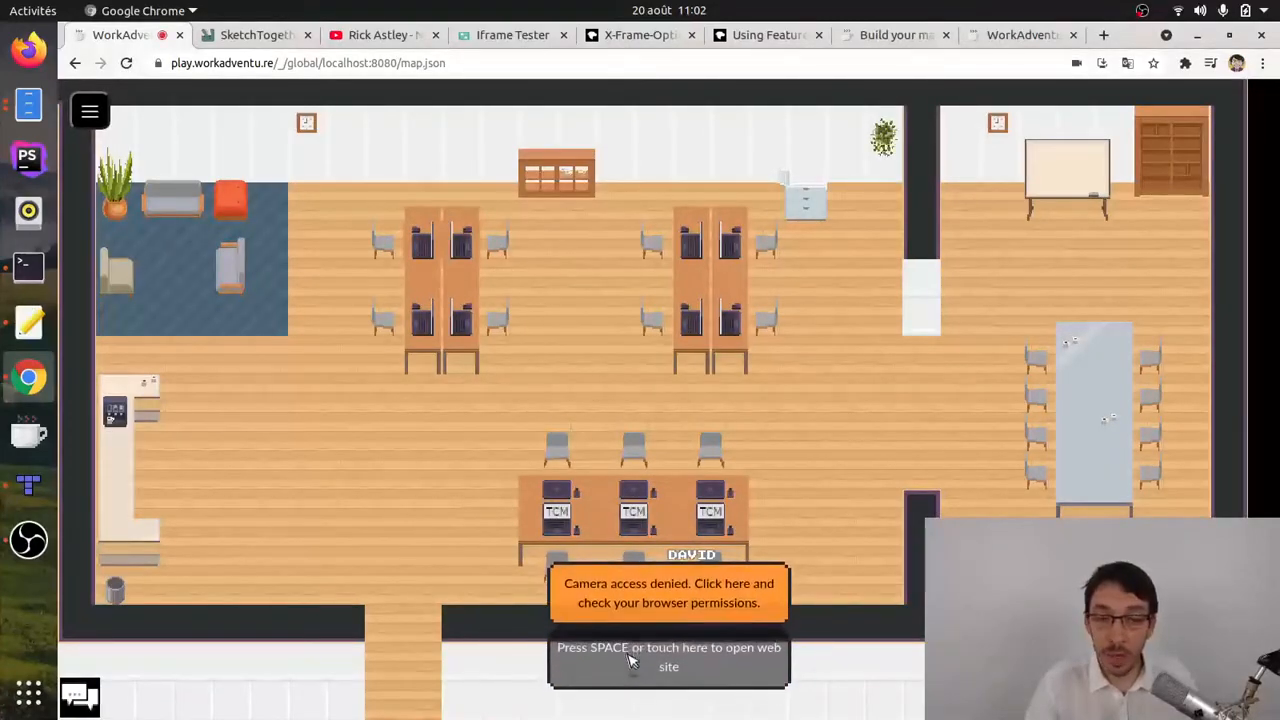
pyautogui.click(684, 668)
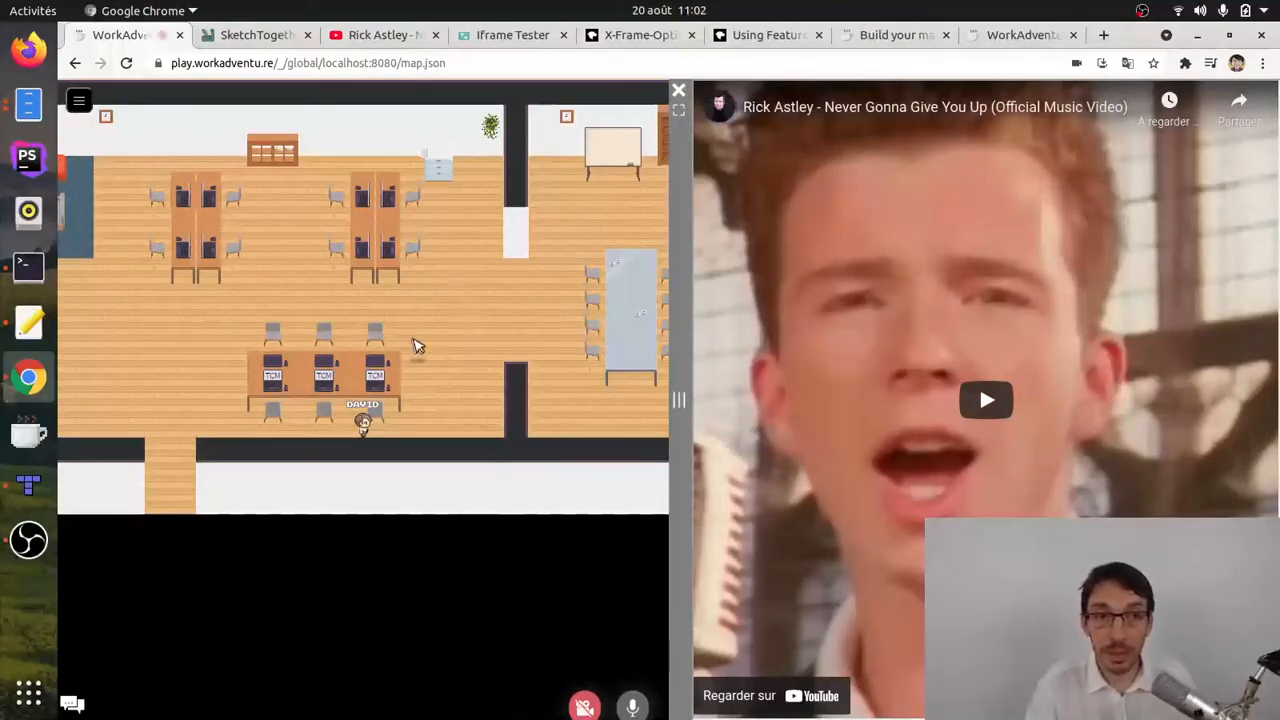
# Step: Add a string property named openWebsiteTriggerMessage to the rickroll layer in Tiled
pyautogui.click(40, 487)
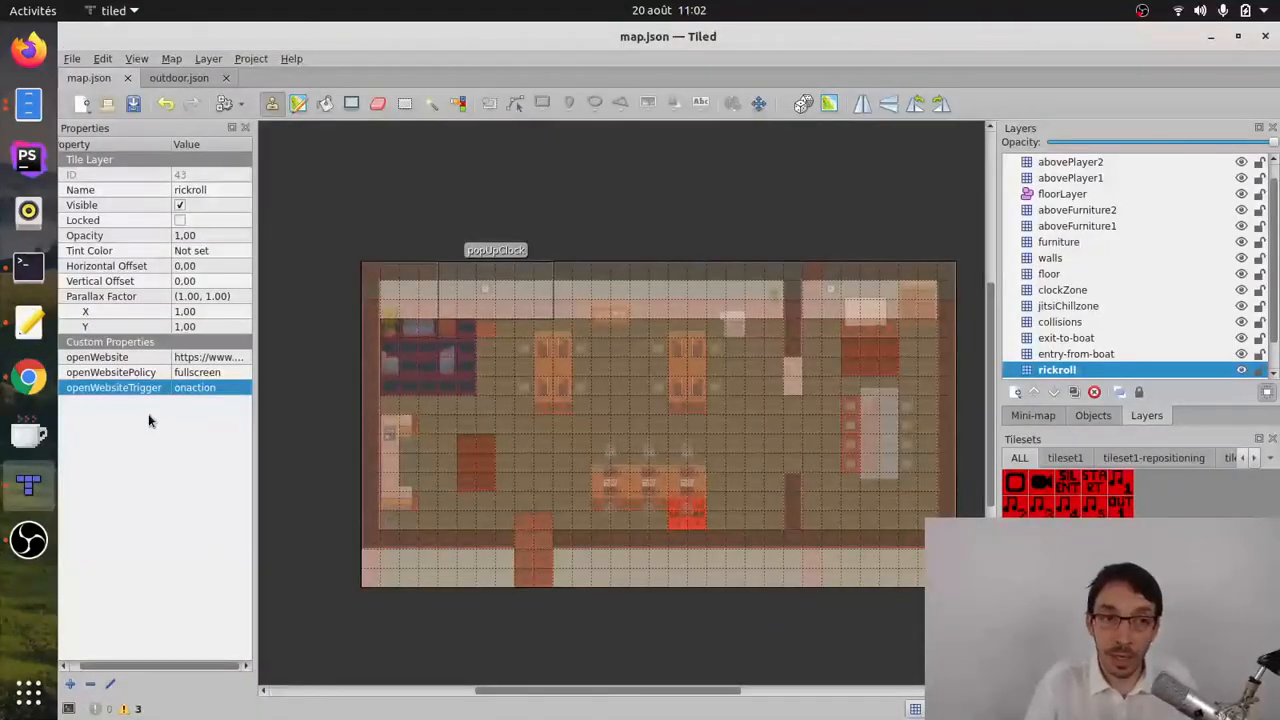
pyautogui.click(70, 684)
pyautogui.write('openWebs')
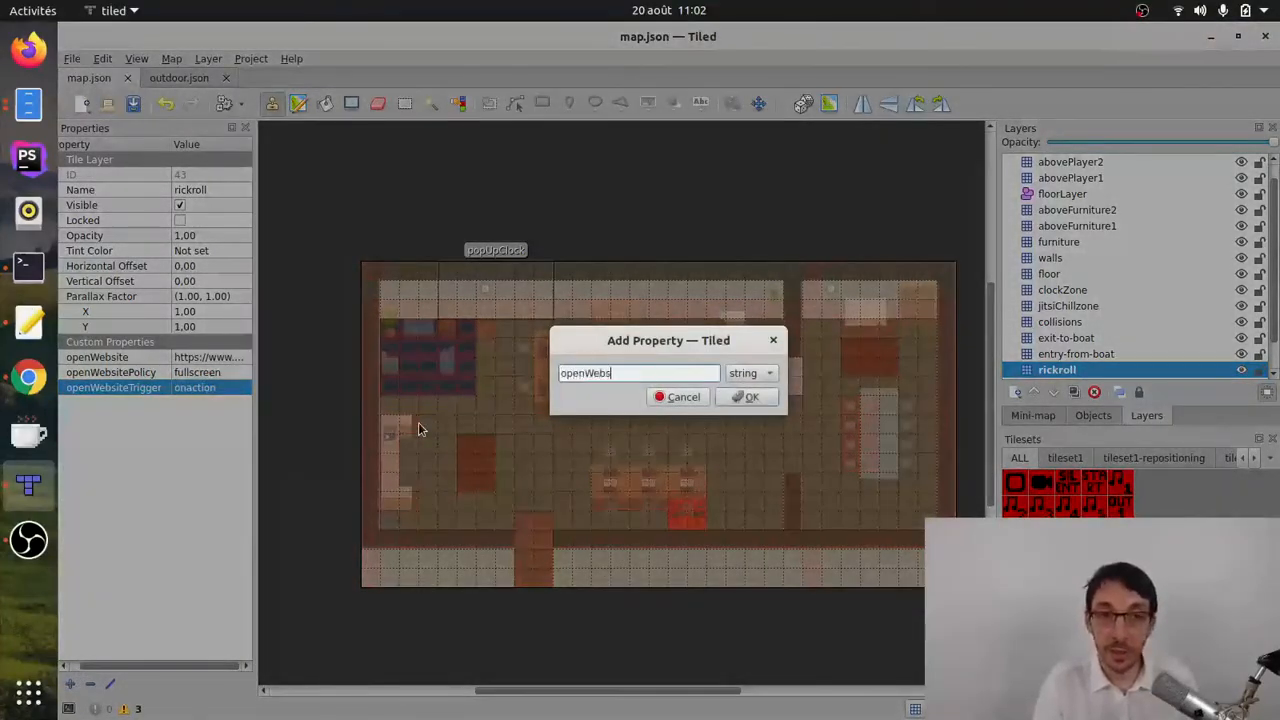
pyautogui.write('iteTriggerMessage')
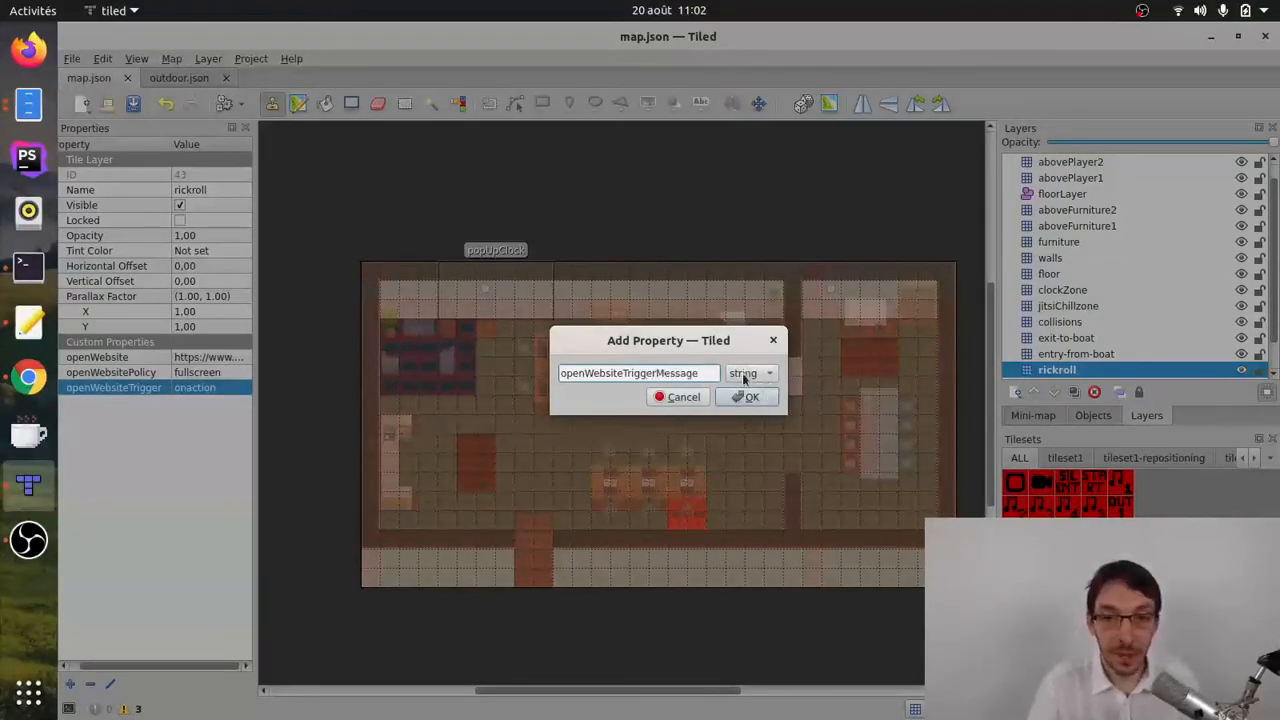
pyautogui.click(765, 398)
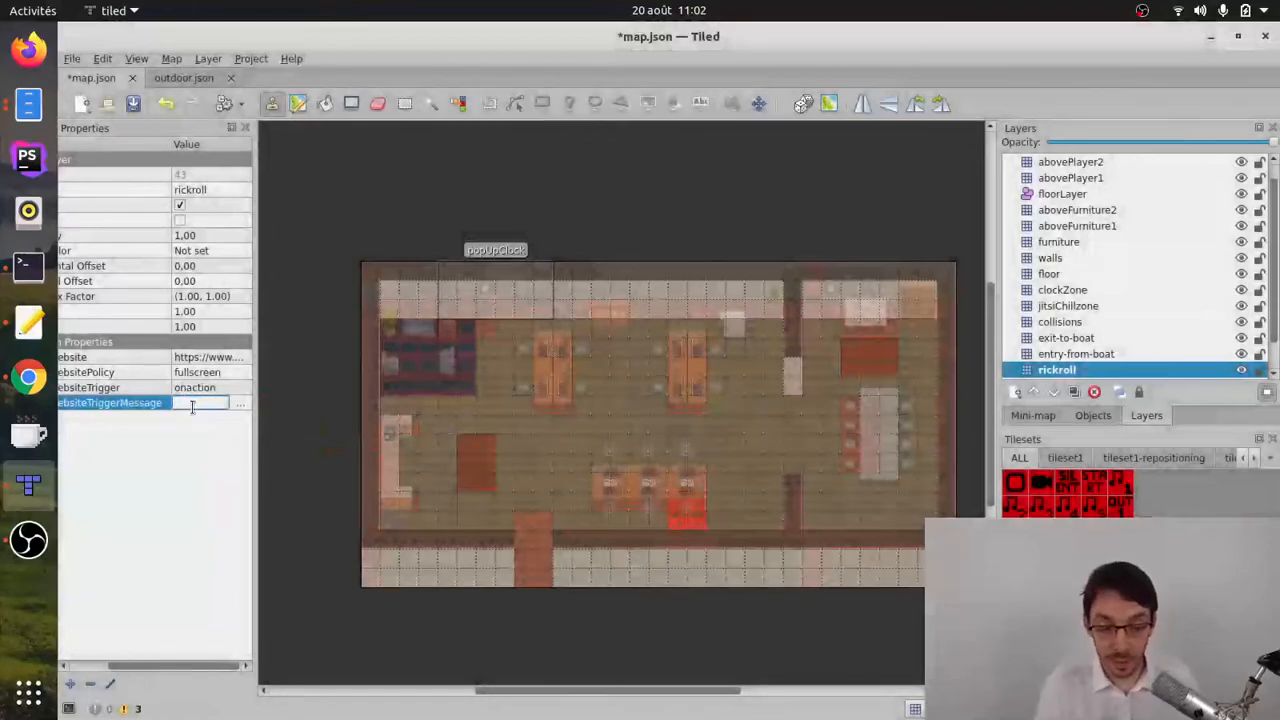
# Step: Set openWebsiteTriggerMessage to "Press SPACE to view weekly report" and save the map
pyautogui.write('P')
pyautogui.write('ress SPACE to v')
pyautogui.write('iew')
pyautogui.write(' the weekly repor')
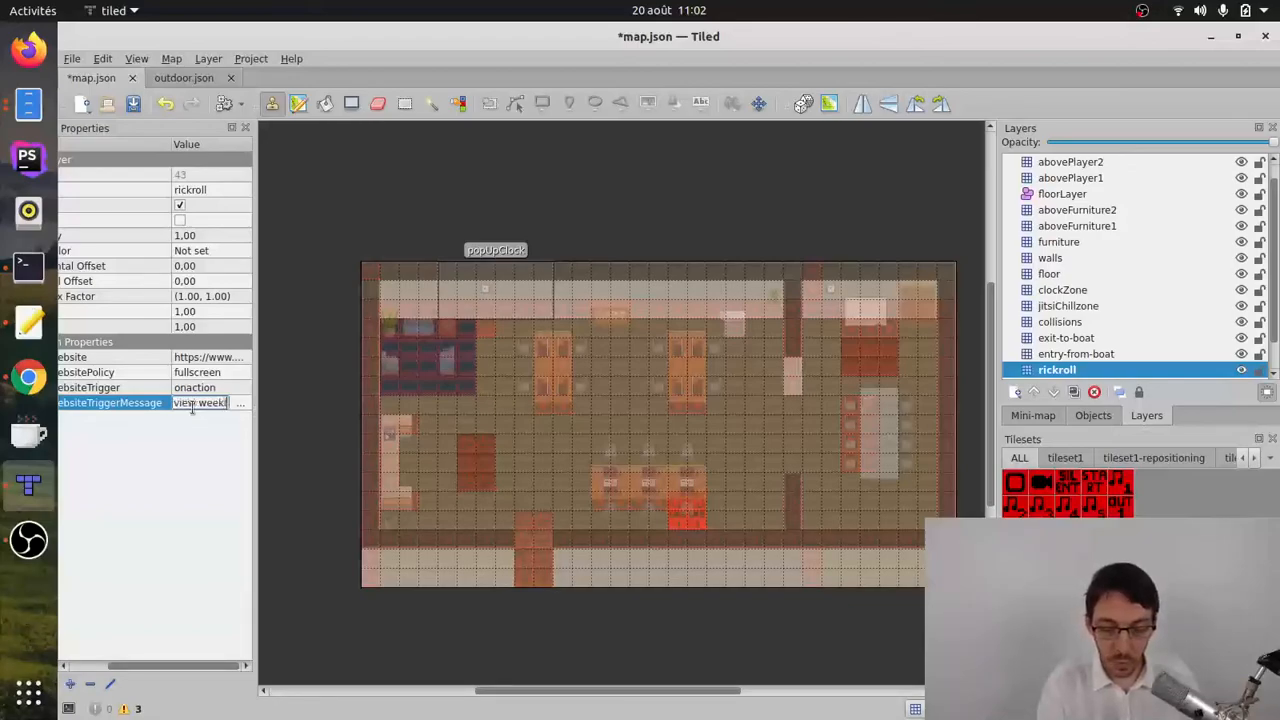
pyautogui.write('t')
pyautogui.press('Return')
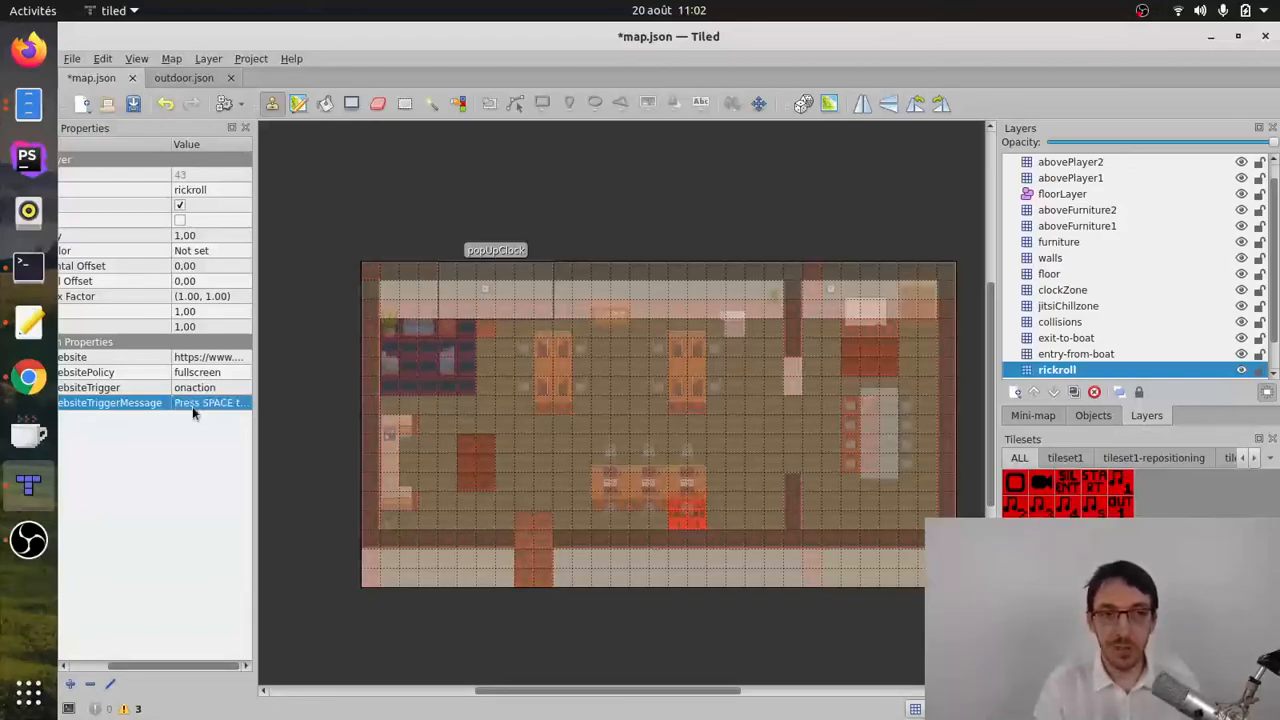
pyautogui.click(72, 58)
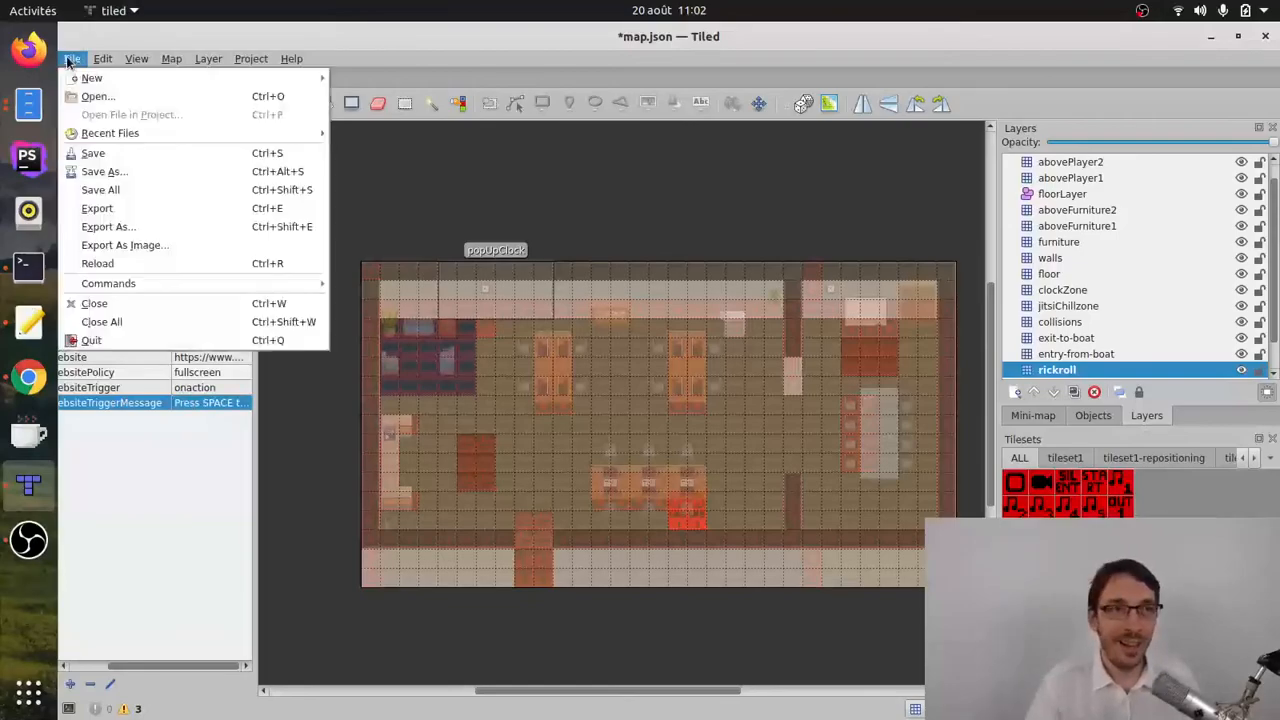
pyautogui.click(84, 156)
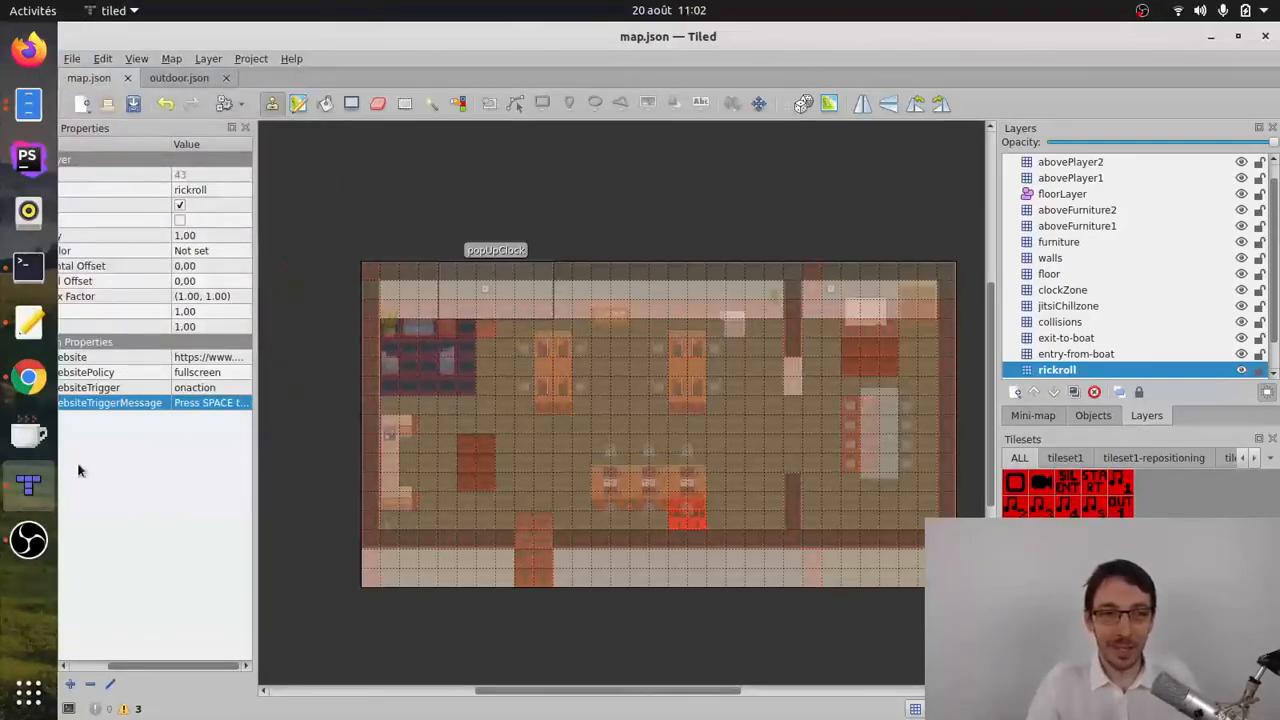
# Step: Test the custom trigger message in the reloaded WorkAdventure map in Chrome by opening the rickroll zone's video, and resize the video pane
pyautogui.click(28, 377)
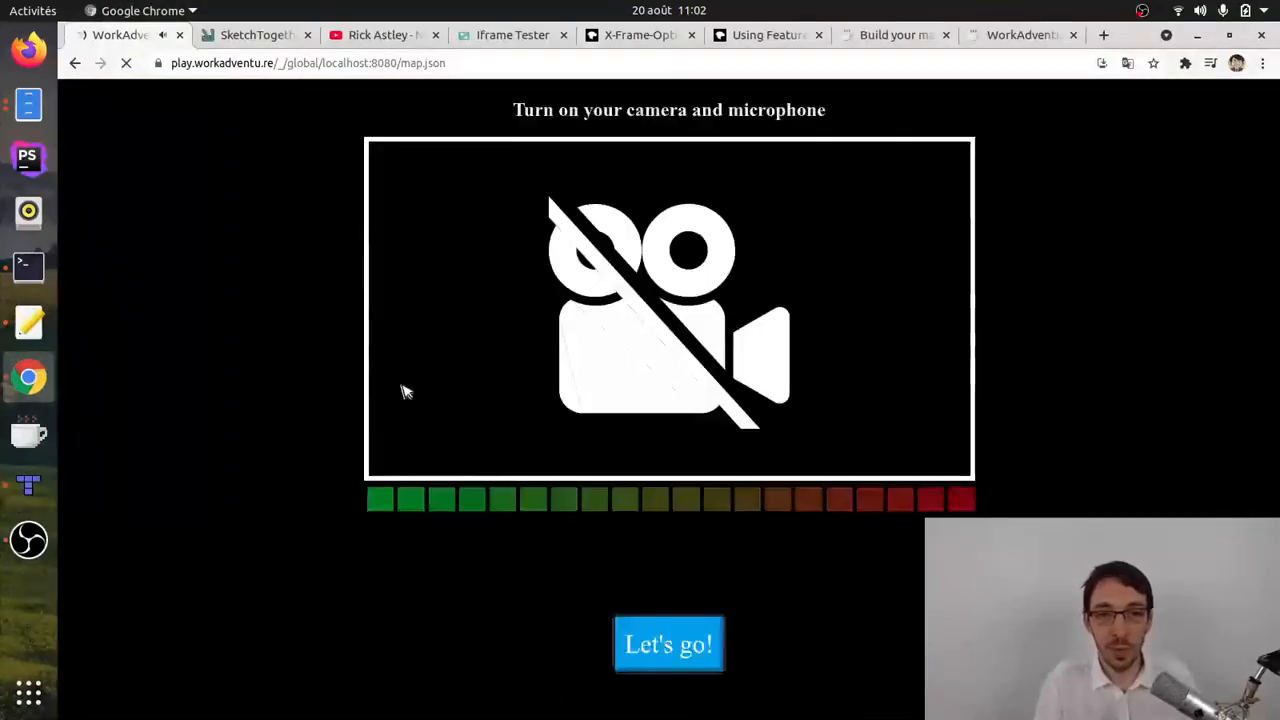
pyautogui.press('Right')
pyautogui.press('Down')
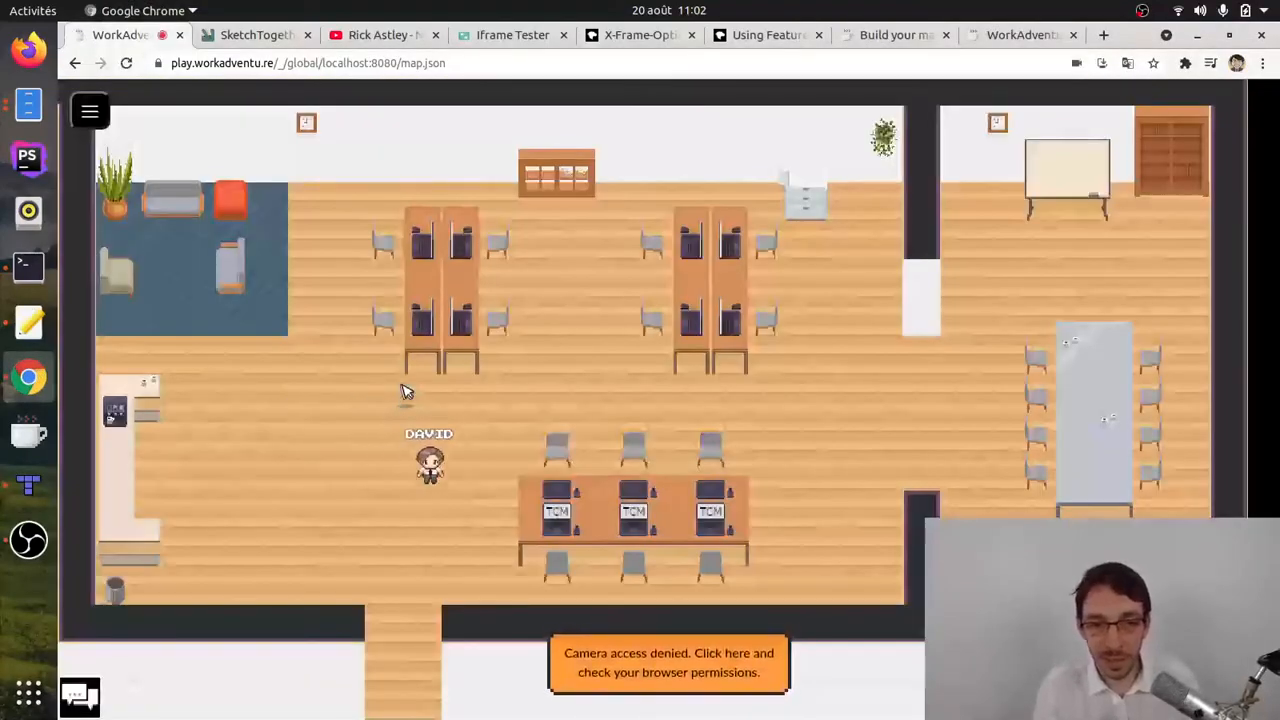
pyautogui.press('Right')
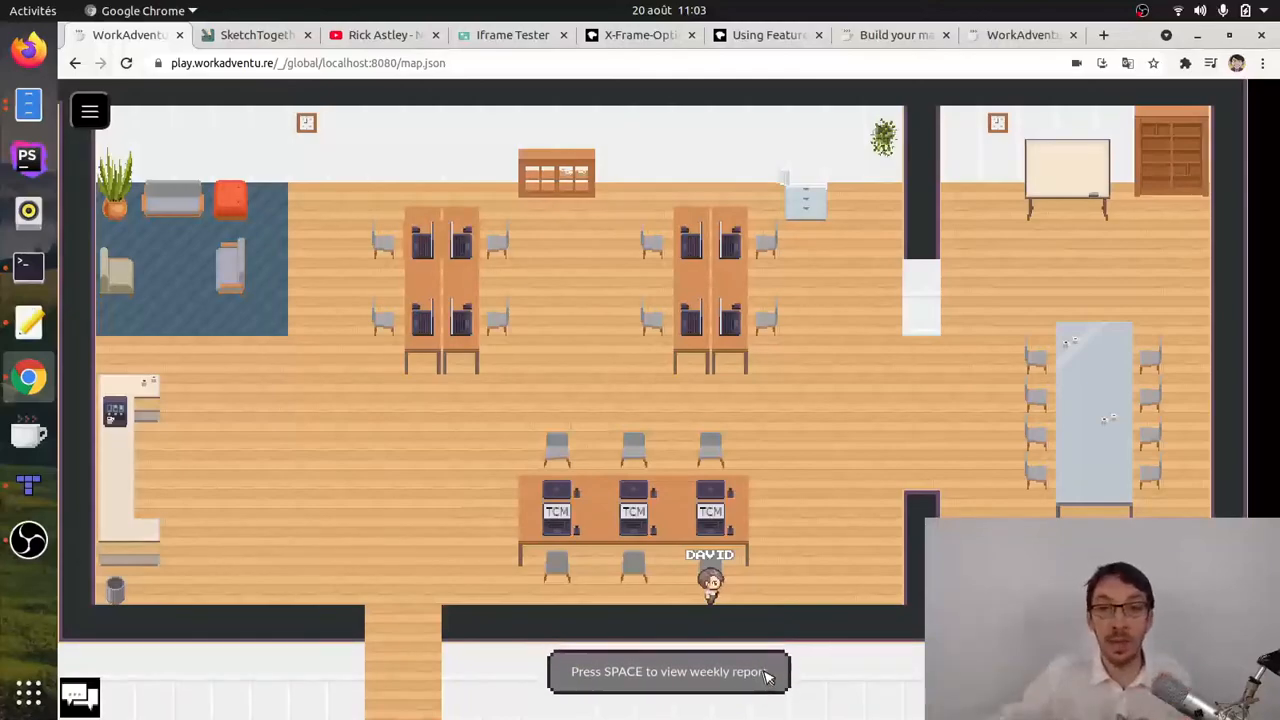
pyautogui.press('space')
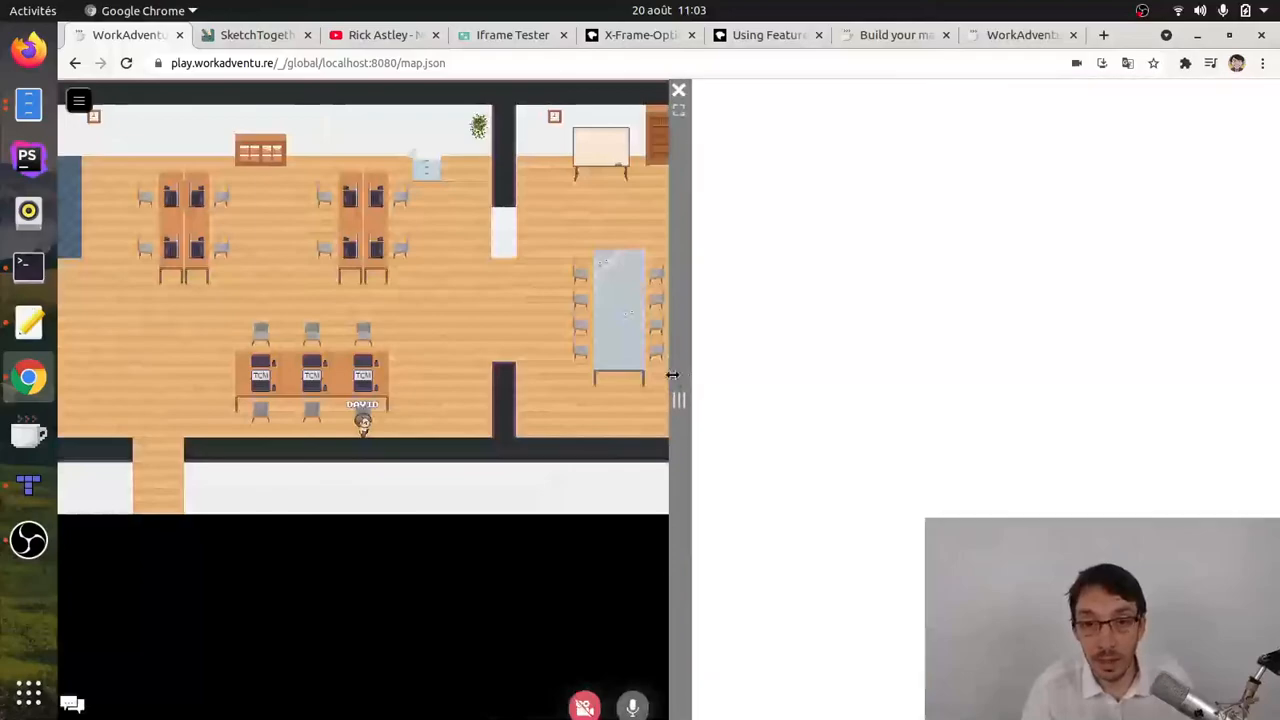
pyautogui.moveTo(672, 375); pyautogui.dragTo(637, 338)
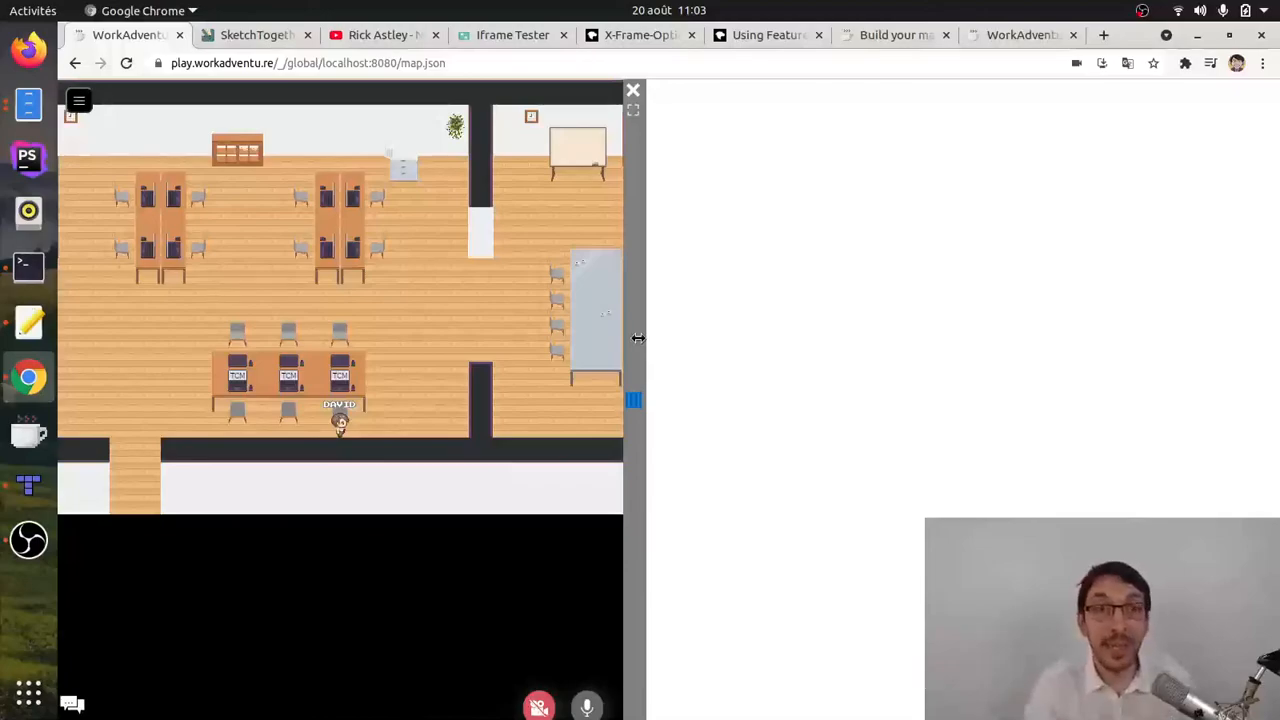
pyautogui.moveTo(638, 338)
pyautogui.mouseDown()
pyautogui.moveTo(340, 300)
pyautogui.moveTo(663, 343)
pyautogui.mouseUp()
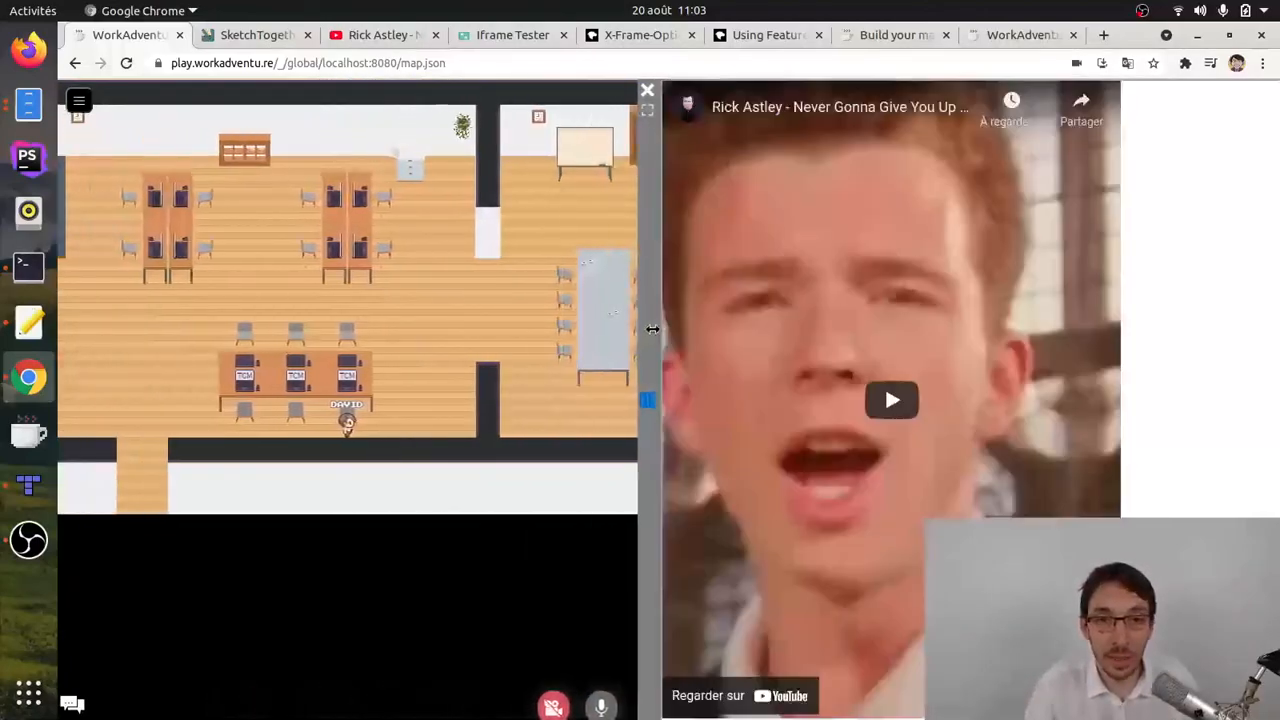